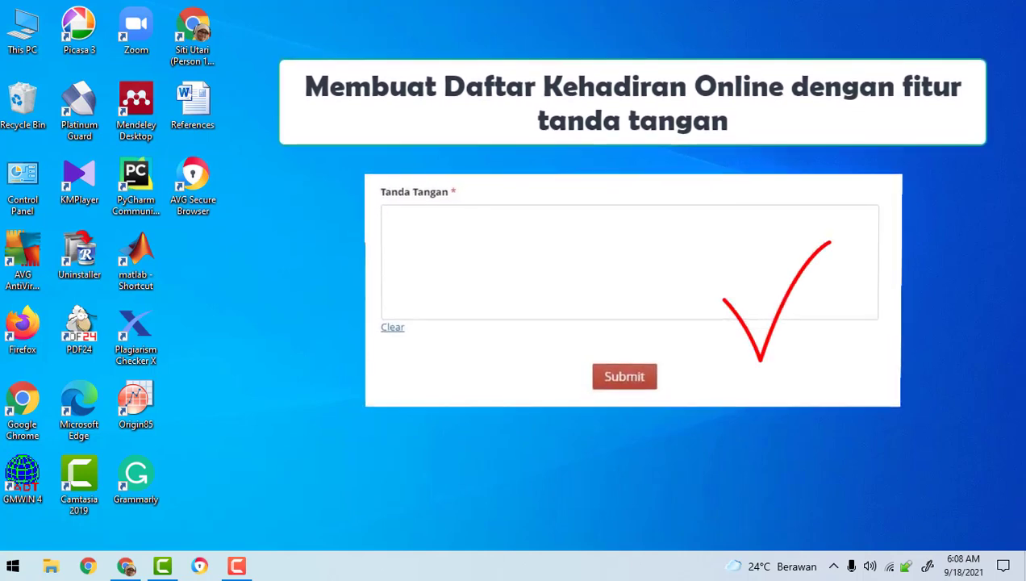
# Switch to Chrome, search Google for "zoho form" and open the main Zoho Forms result.
pyautogui.click(127, 567)
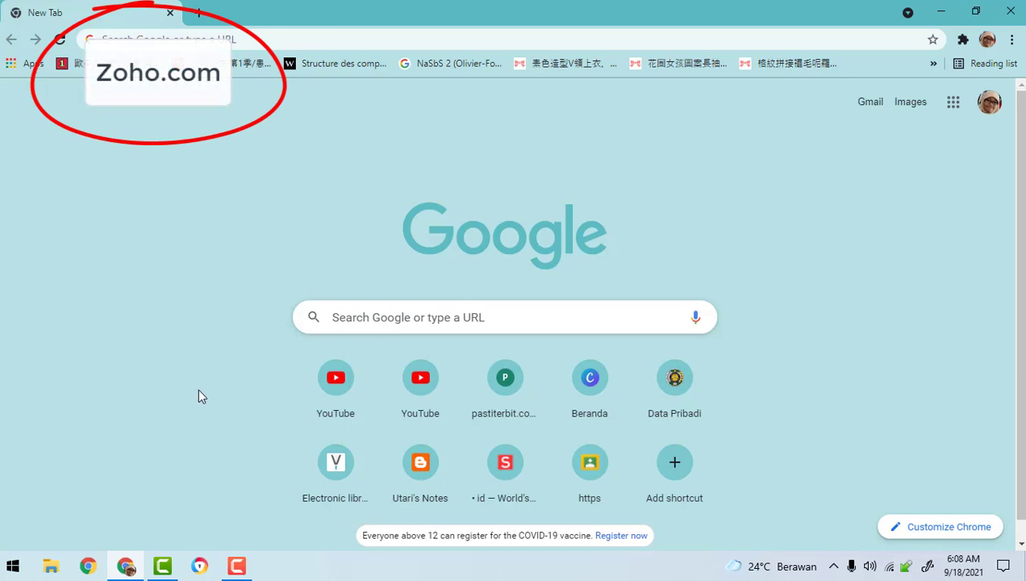
pyautogui.click(367, 323)
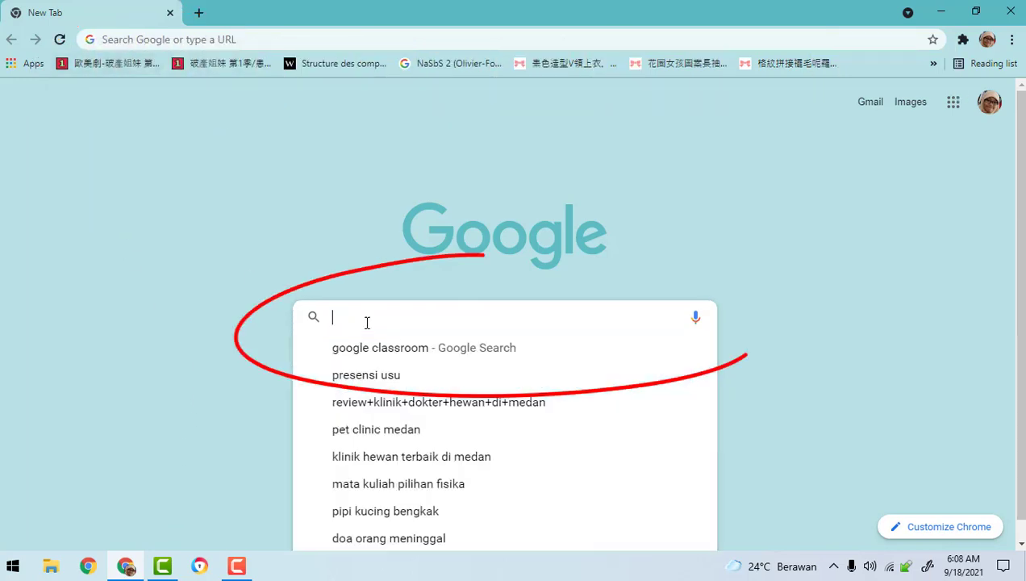
pyautogui.write('Zoho')
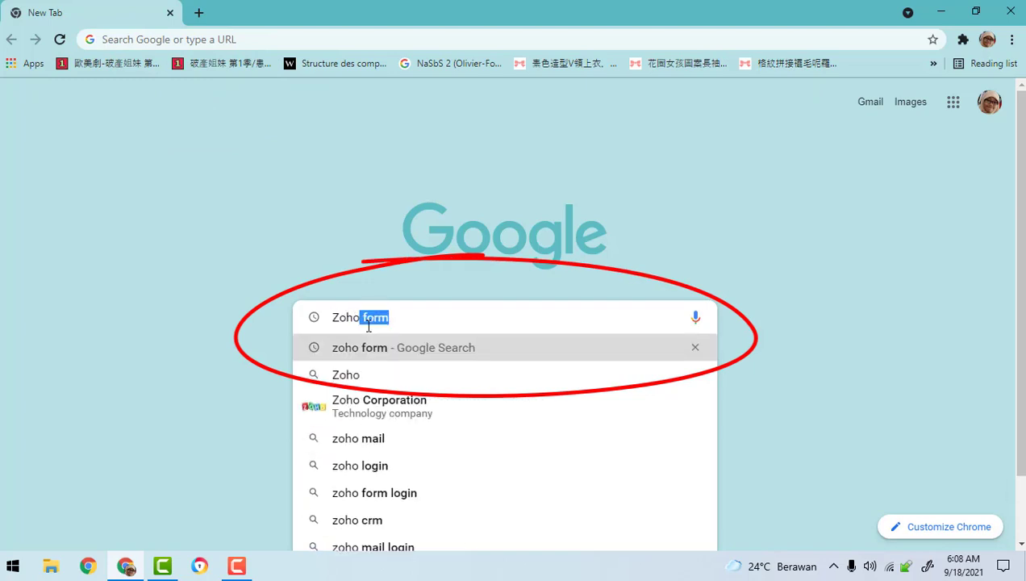
pyautogui.press('Right')
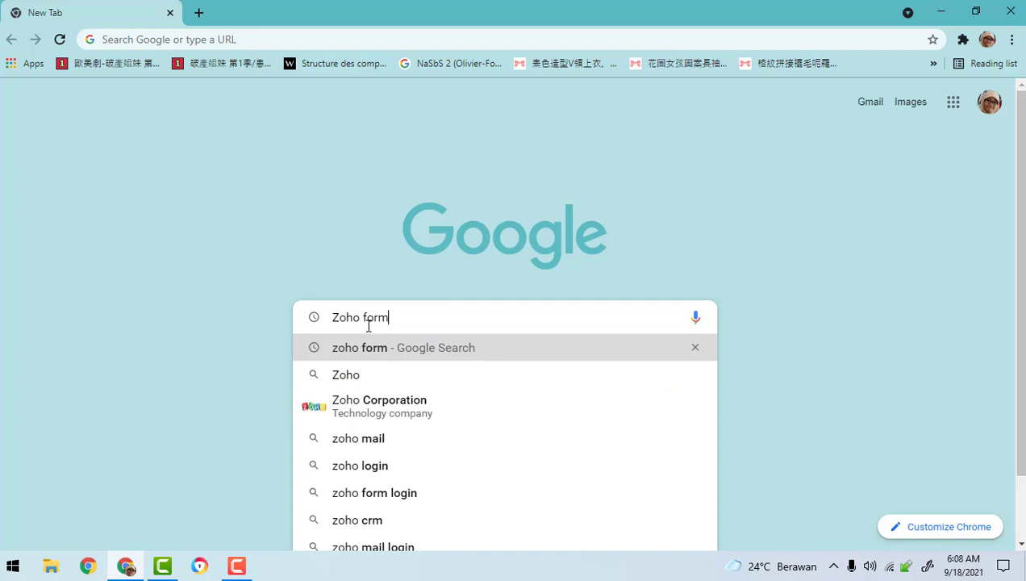
pyautogui.press('Return')
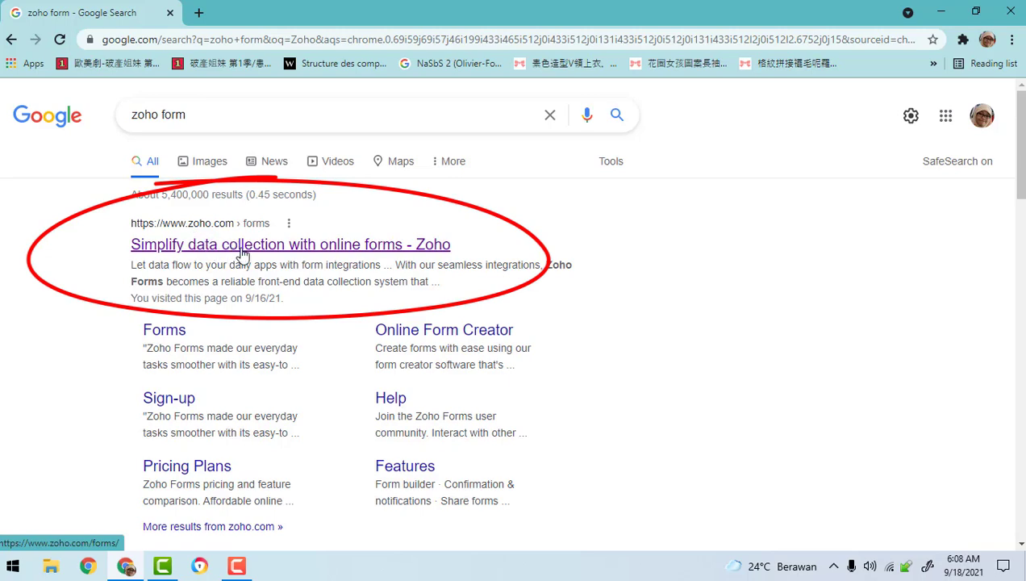
pyautogui.click(242, 255)
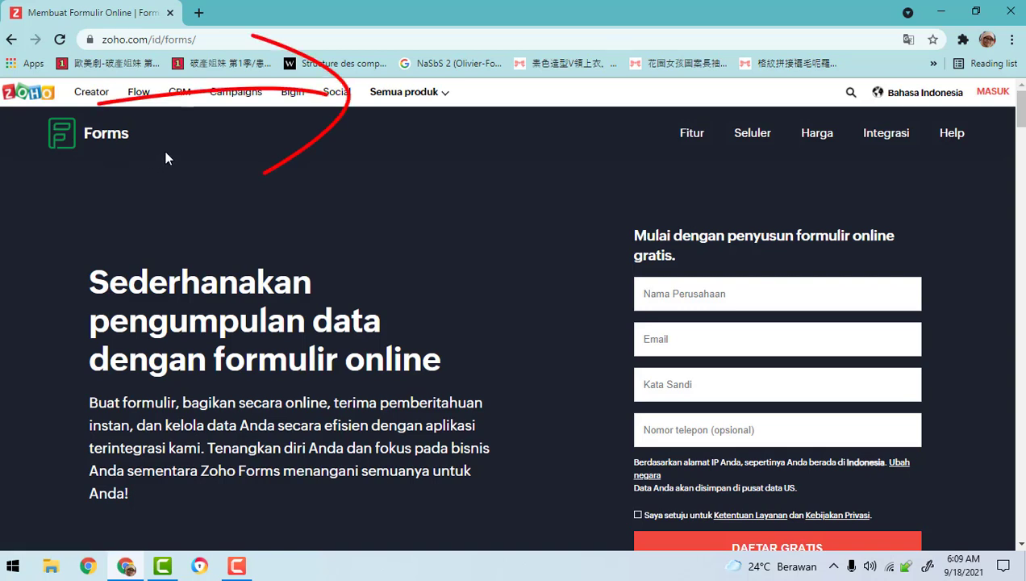
# Sign up for Zoho Forms with Google, choosing the blog's Google account.
pyautogui.click(443, 93)
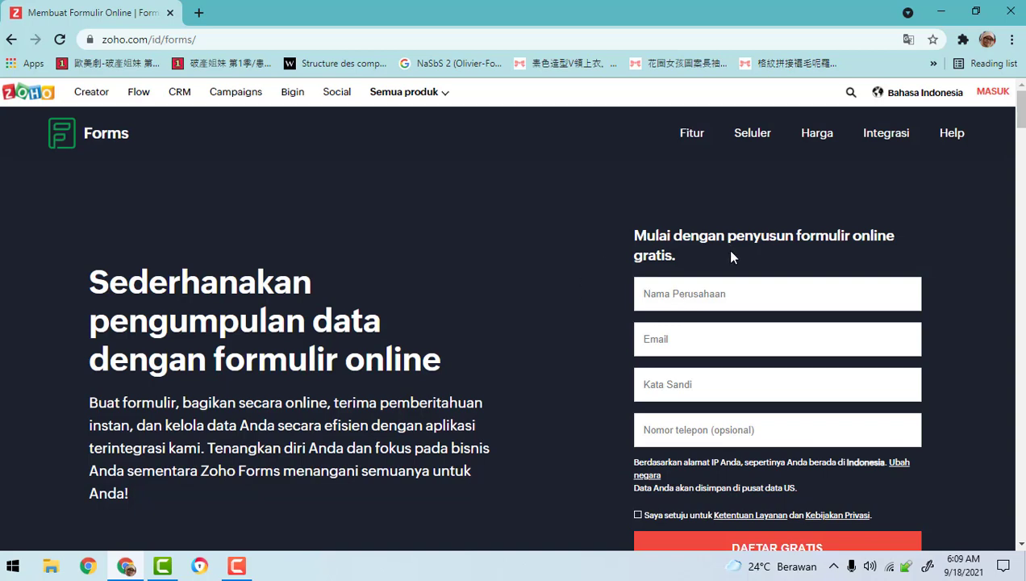
pyautogui.scroll(-1, 733, 257)
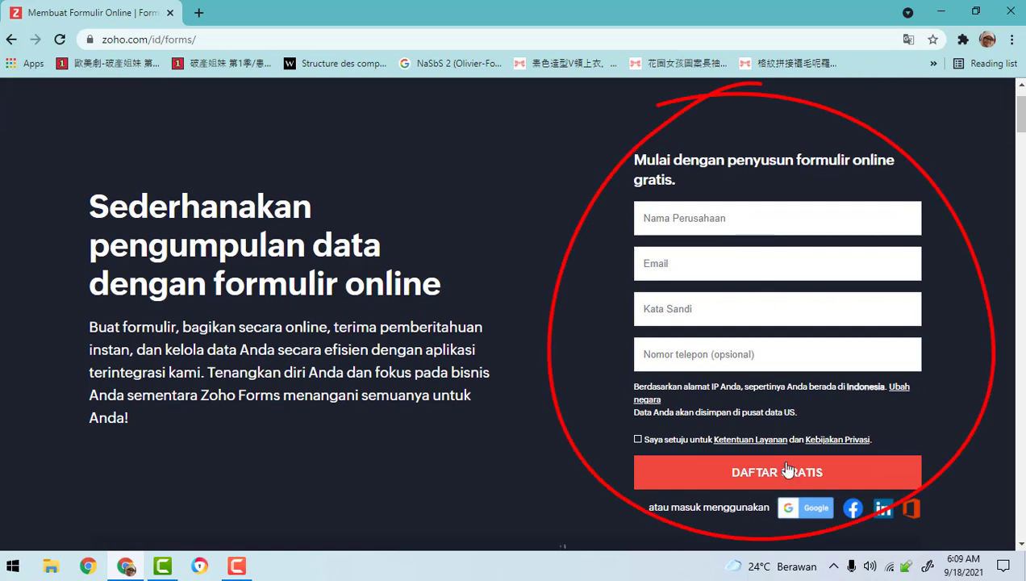
pyautogui.click(806, 521)
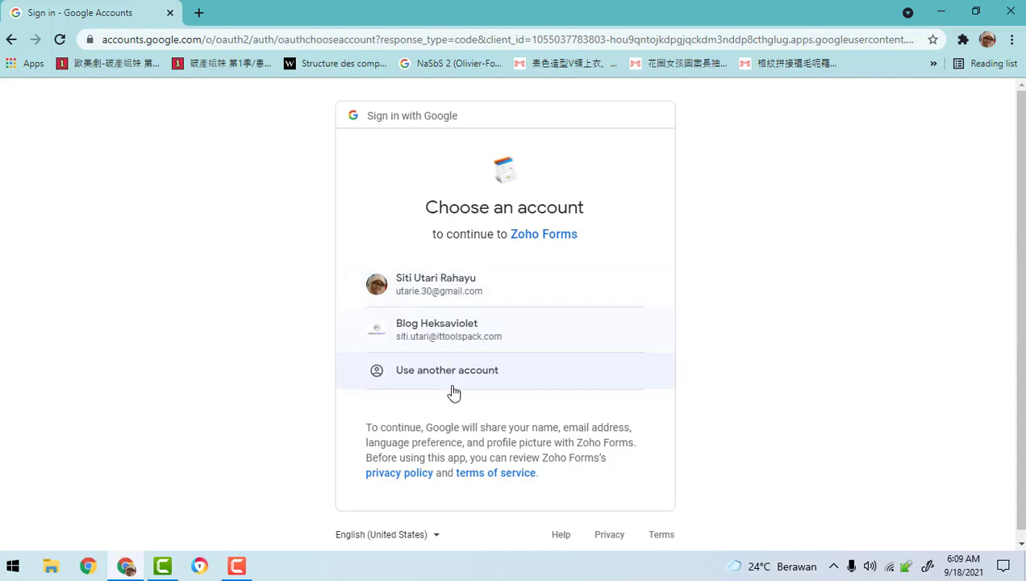
pyautogui.click(452, 334)
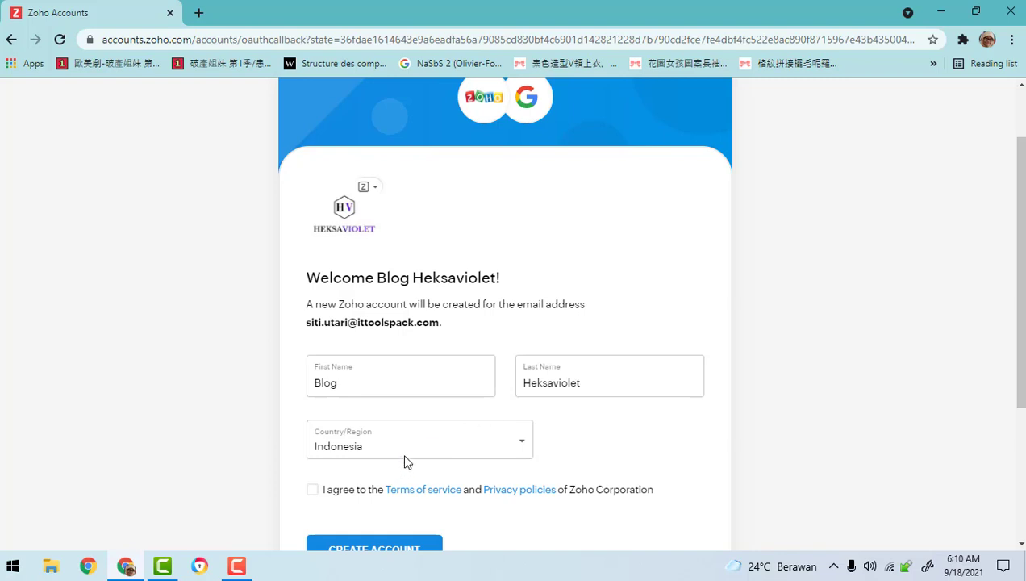
# Agree to the terms of service and privacy policies and create the Zoho account.
pyautogui.scroll(-1, 407, 458)
pyautogui.click(312, 415)
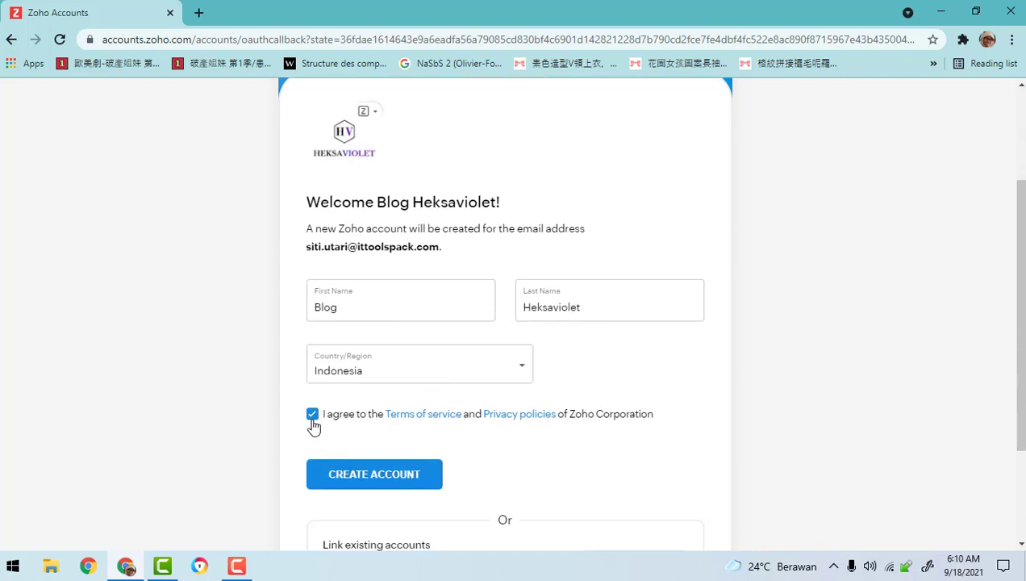
pyautogui.click(390, 478)
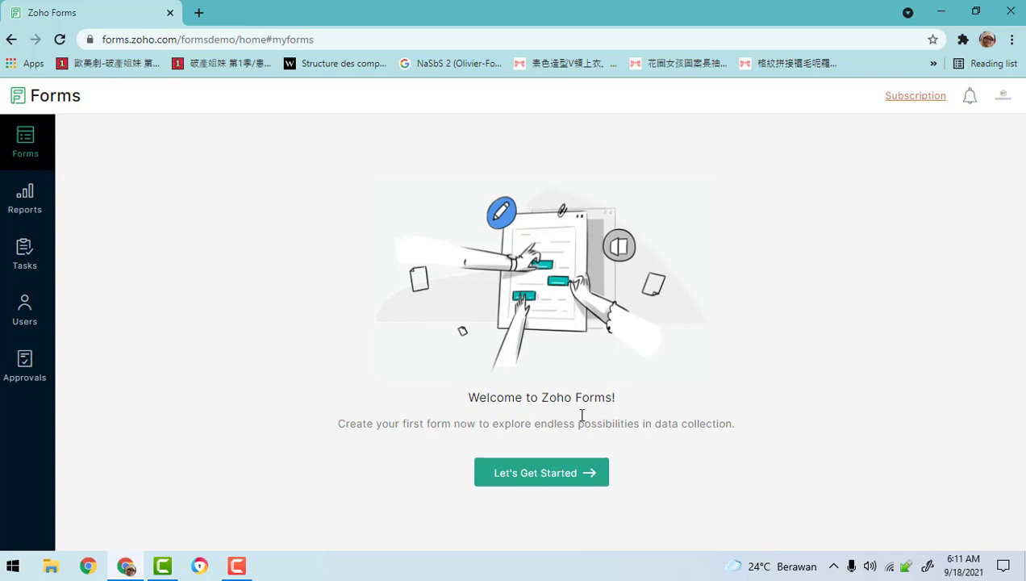
# Start creating the first form and compare the form templates option with the blank form option.
pyautogui.click(533, 481)
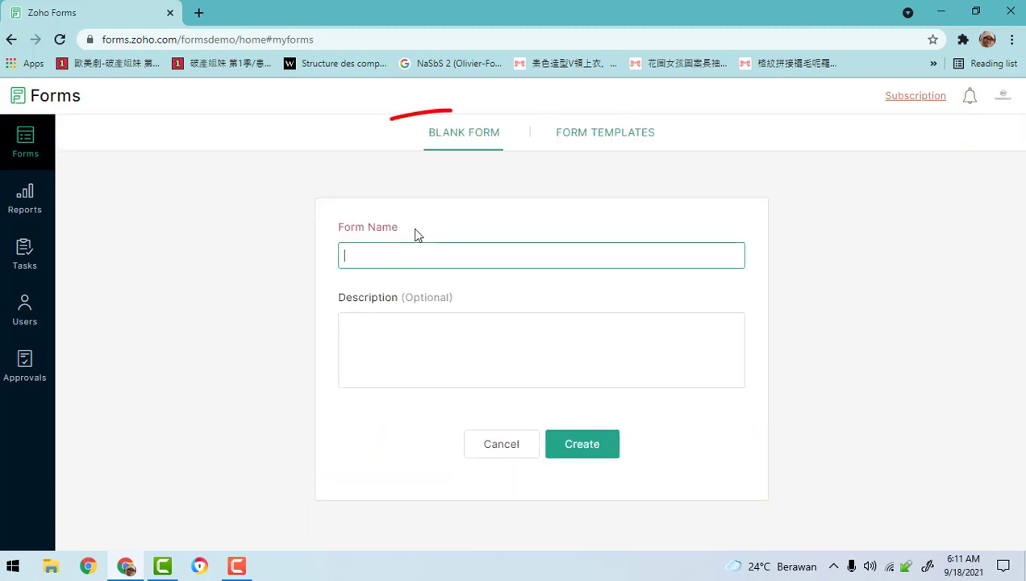
pyautogui.click(631, 143)
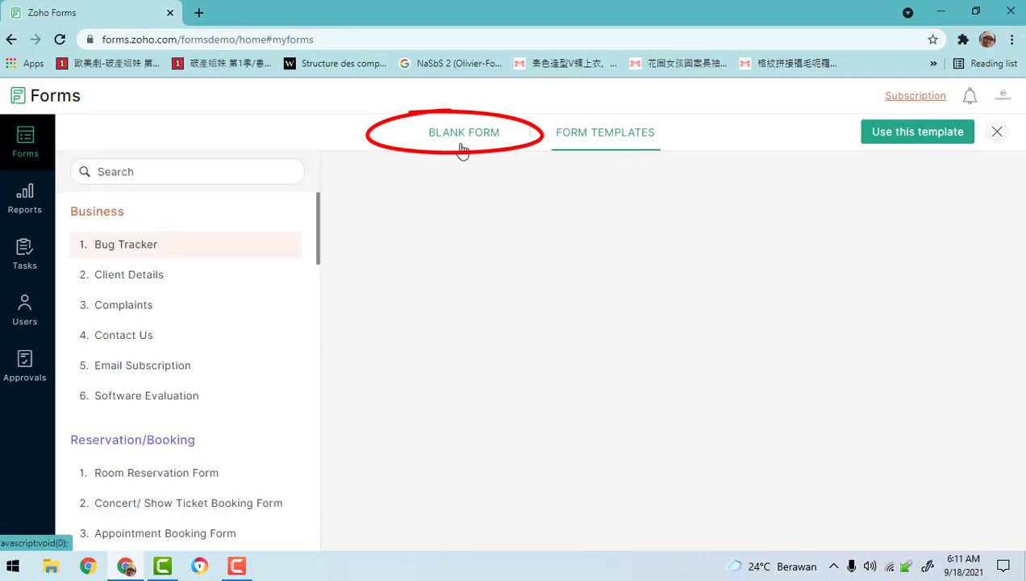
pyautogui.click(462, 147)
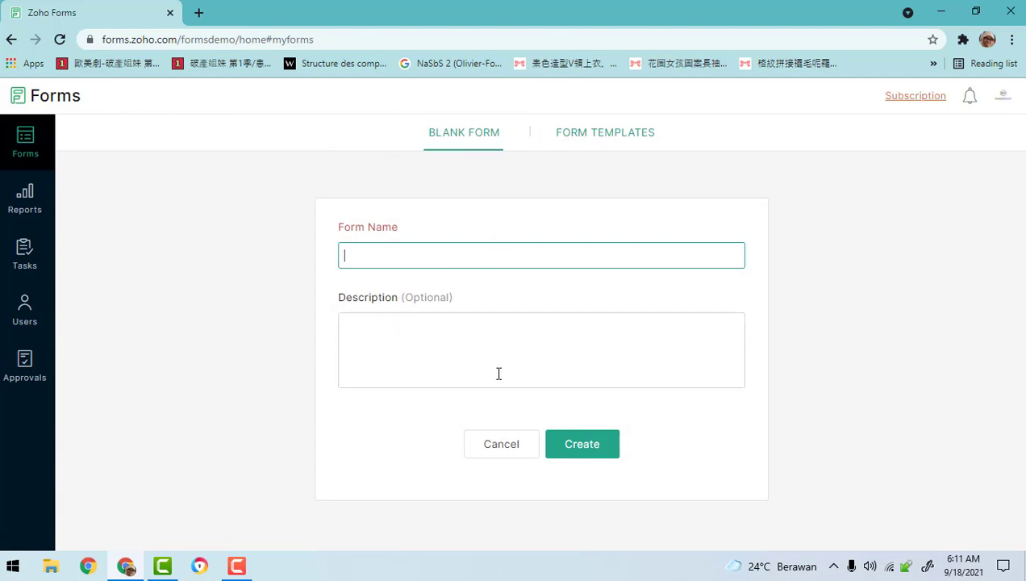
# Look through the form template categories from Business to Personal and the preview of the Bug Tracker template.
pyautogui.click(582, 148)
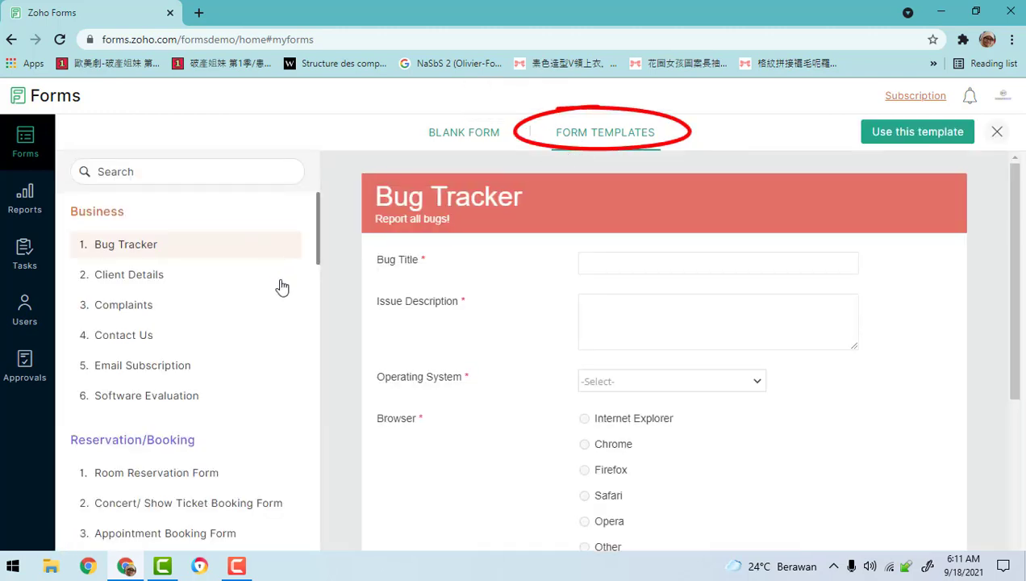
pyautogui.scroll(-5, 285, 286)
pyautogui.scroll(-13, 292, 288)
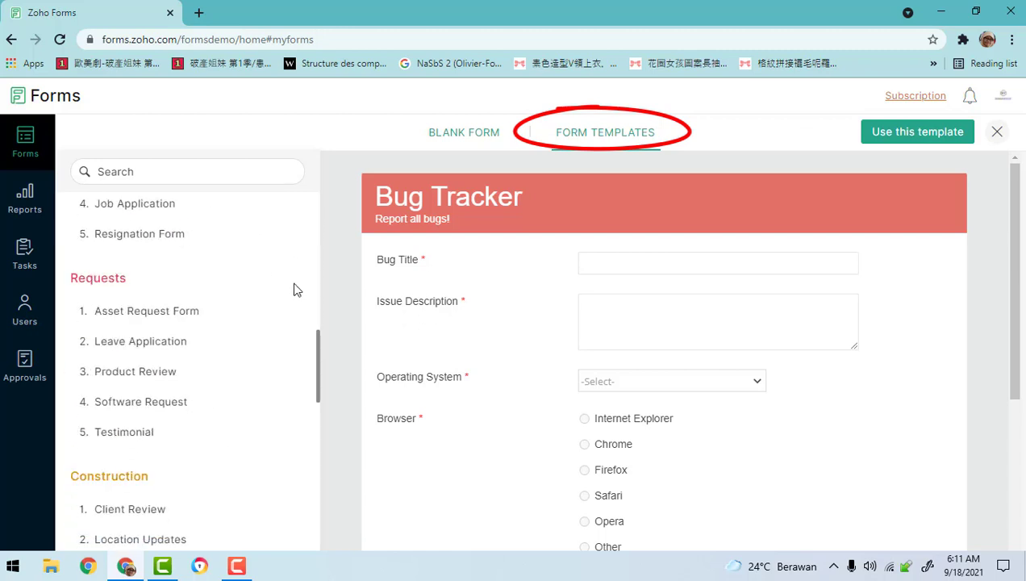
pyautogui.scroll(-2, 296, 303)
pyautogui.scroll(-3, 538, 417)
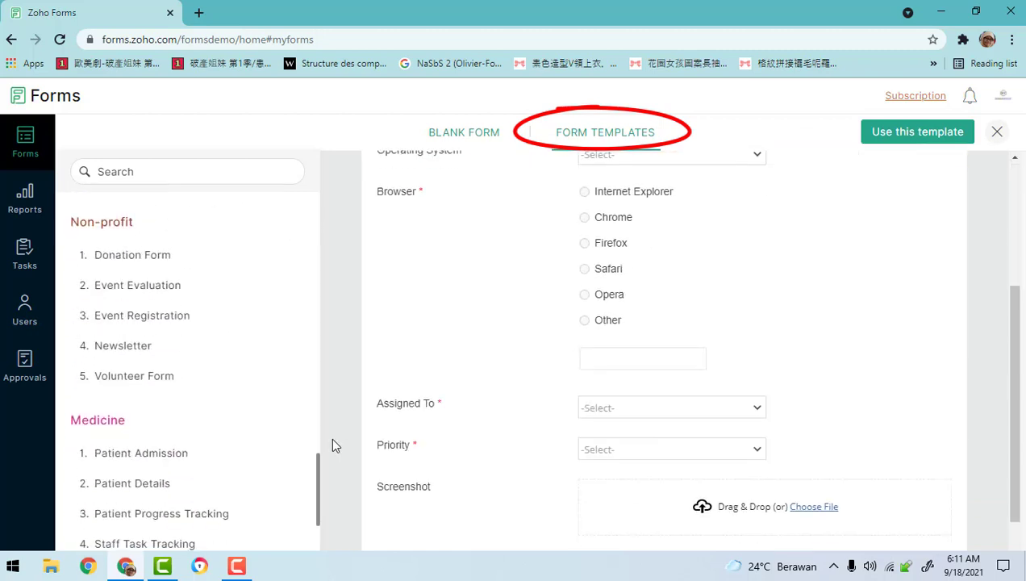
pyautogui.scroll(-3, 242, 406)
pyautogui.scroll(-2, 242, 407)
pyautogui.scroll(10, 263, 409)
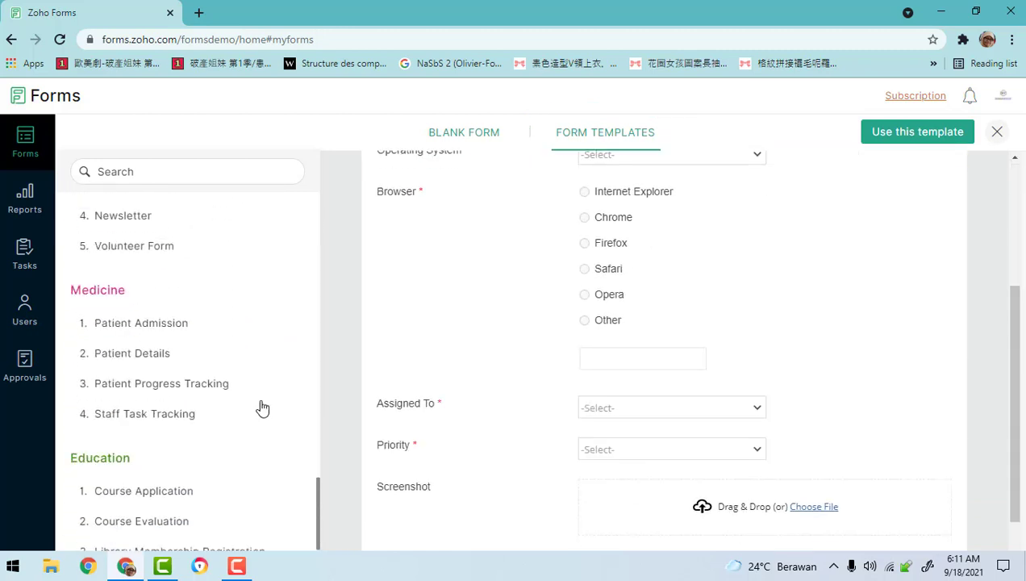
pyautogui.scroll(8, 271, 408)
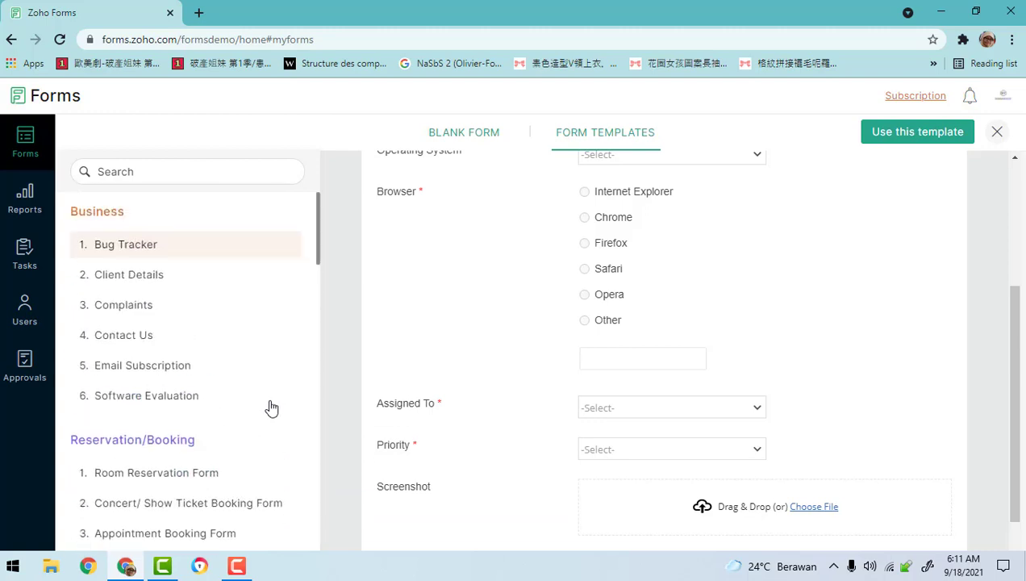
pyautogui.scroll(-3, 145, 367)
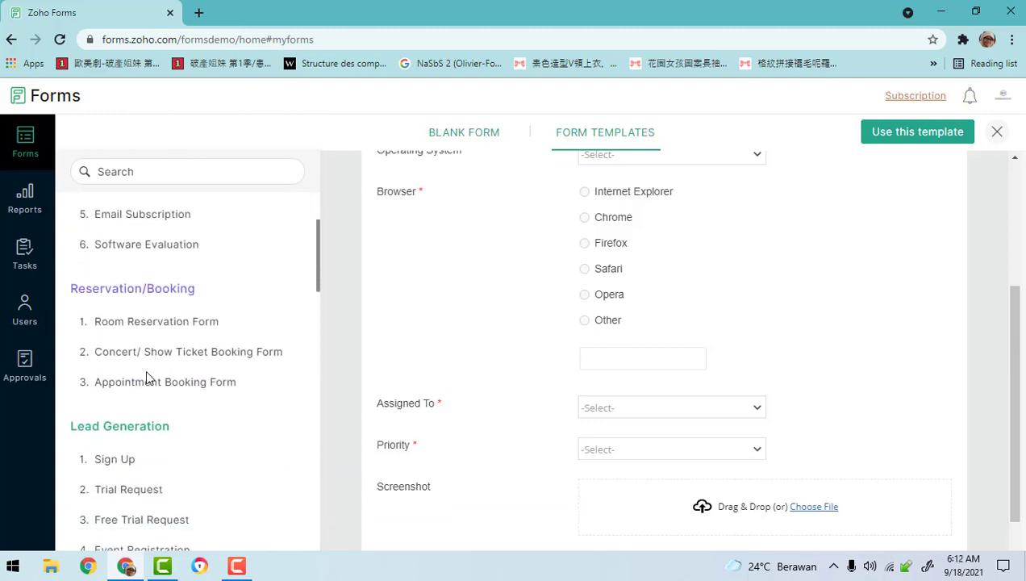
pyautogui.scroll(-1, 155, 325)
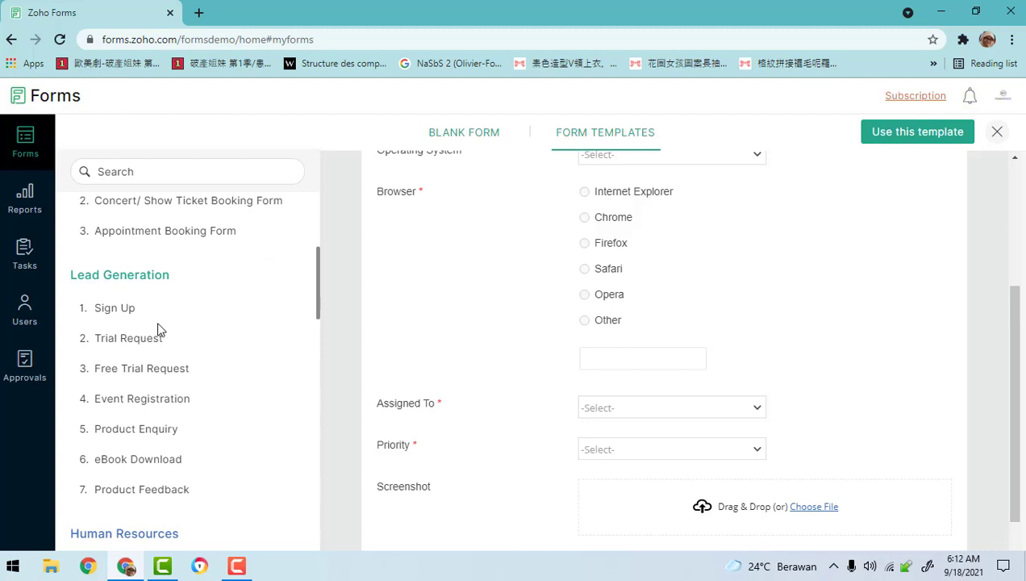
pyautogui.scroll(-7, 161, 366)
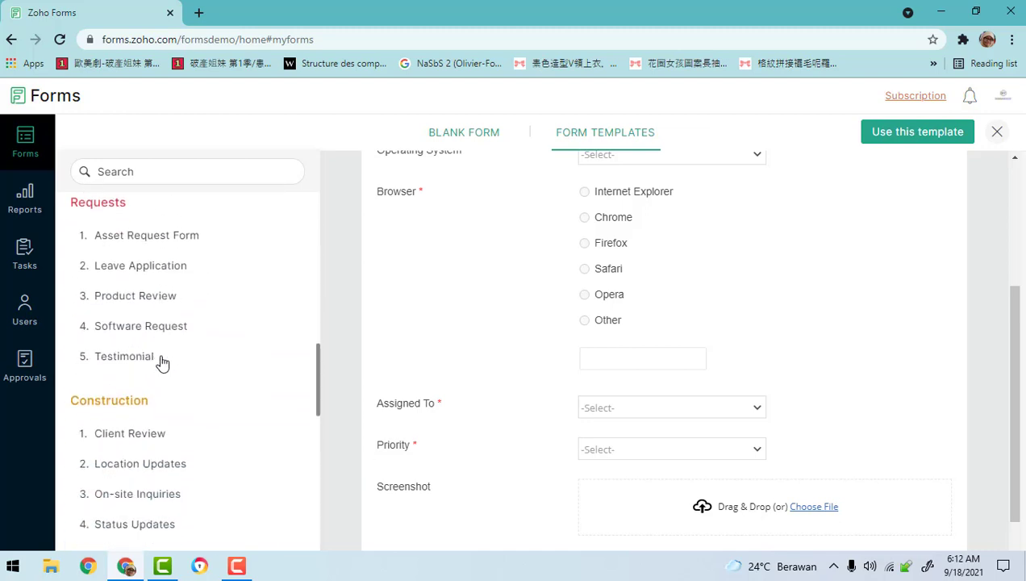
pyautogui.scroll(-10, 162, 363)
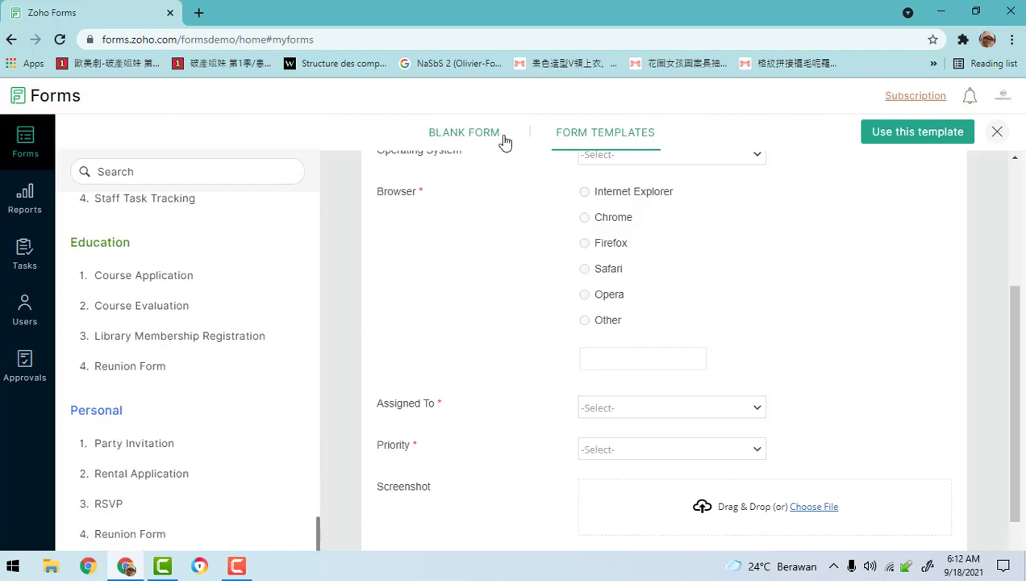
pyautogui.scroll(3, 593, 278)
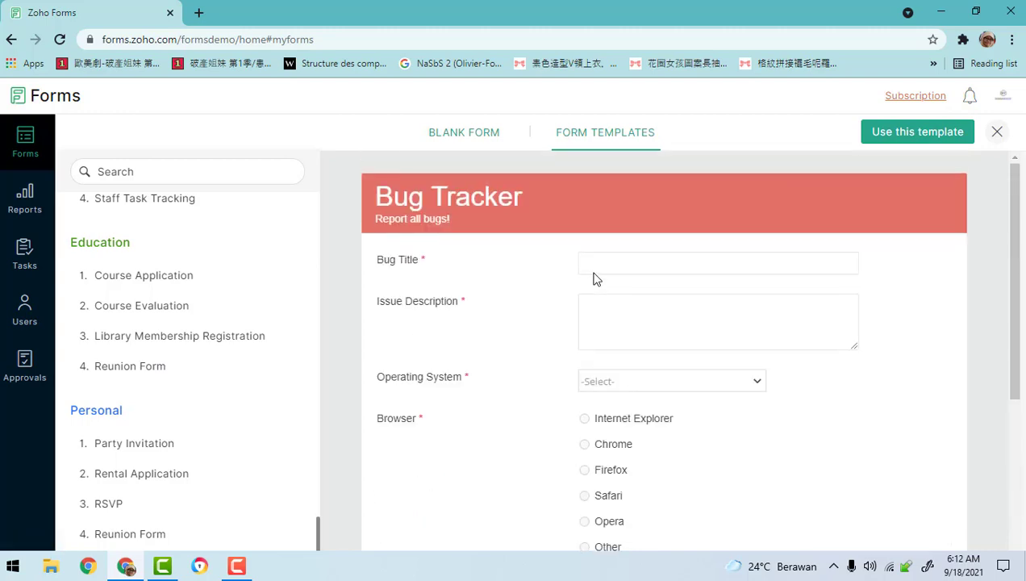
pyautogui.scroll(-4, 593, 282)
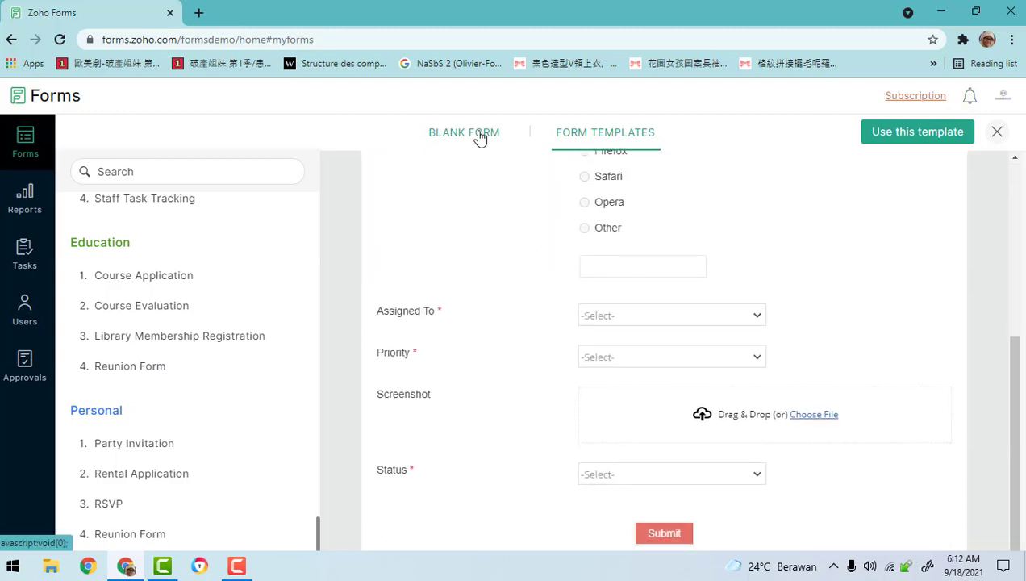
# Create a blank form named "Daftar Kehadiran Kelas Online" without a description.
pyautogui.click(481, 136)
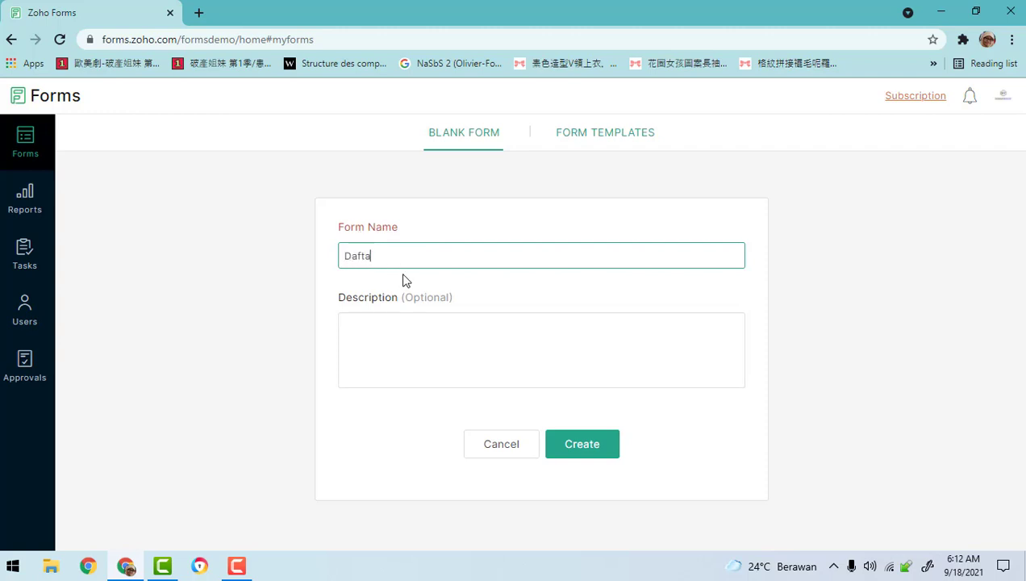
pyautogui.write('h')
pyautogui.press('BackSpace')
pyautogui.write('n Kelas Online')
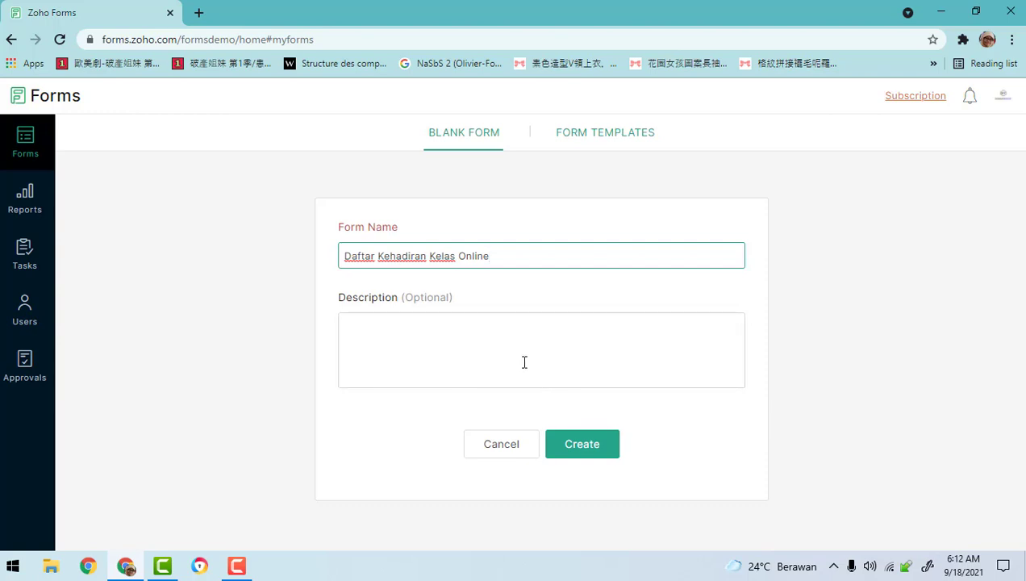
pyautogui.click(596, 455)
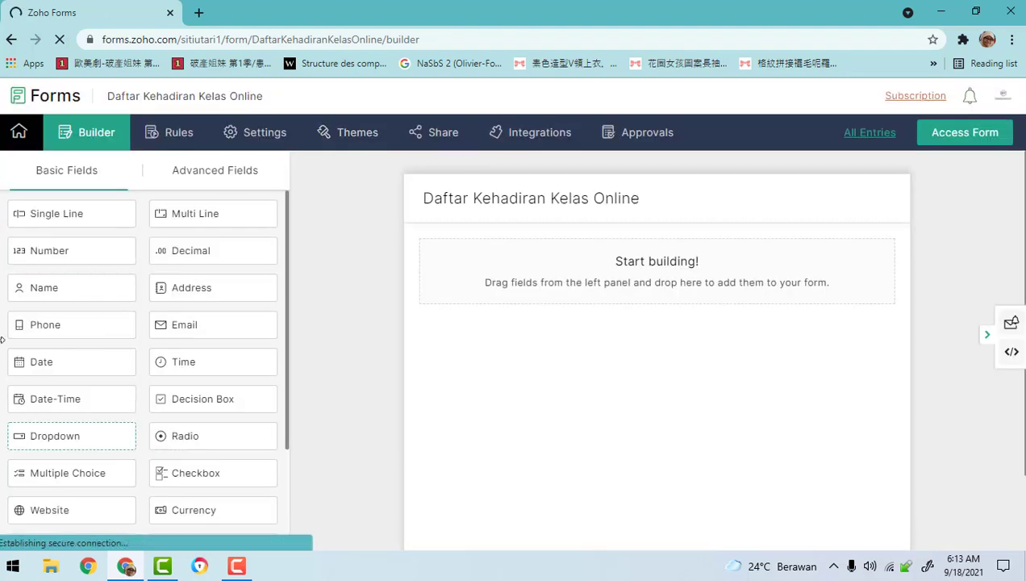
# Examine the basic and advanced field types offered in the form builder, including Signature.
pyautogui.scroll(-2, 319, 362)
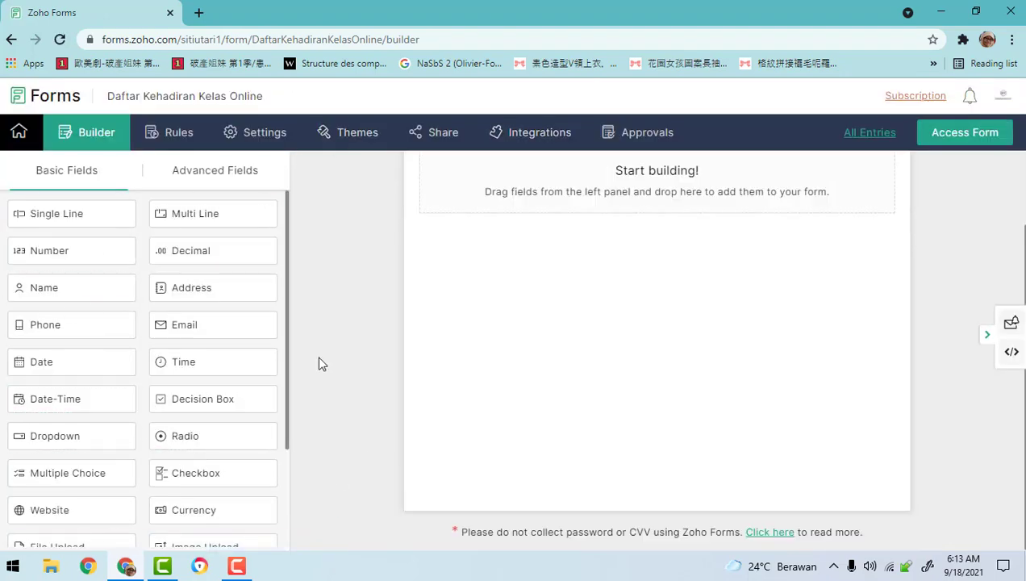
pyautogui.scroll(1, 317, 385)
pyautogui.scroll(1, 317, 385)
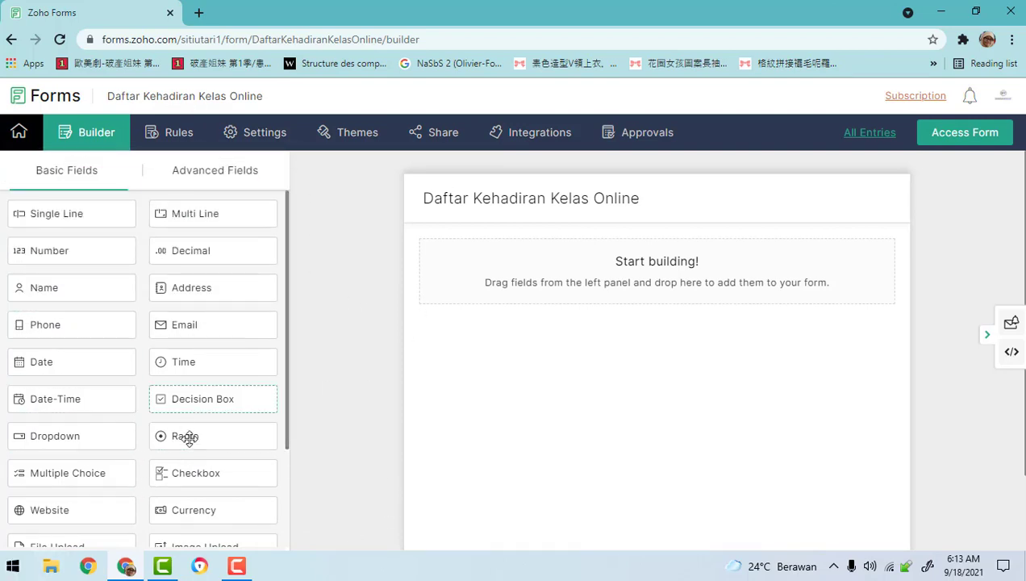
pyautogui.scroll(-2, 177, 387)
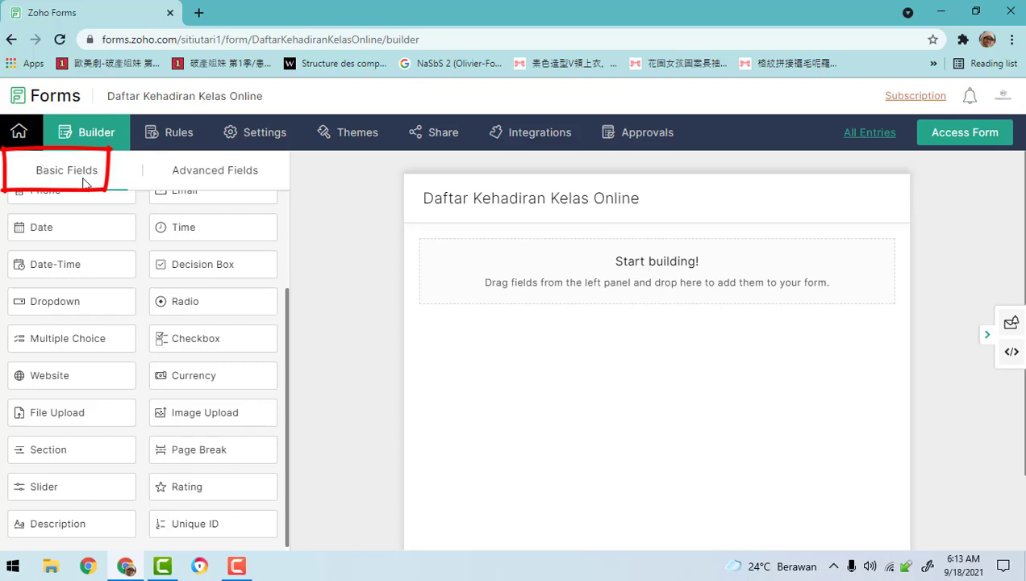
pyautogui.click(240, 177)
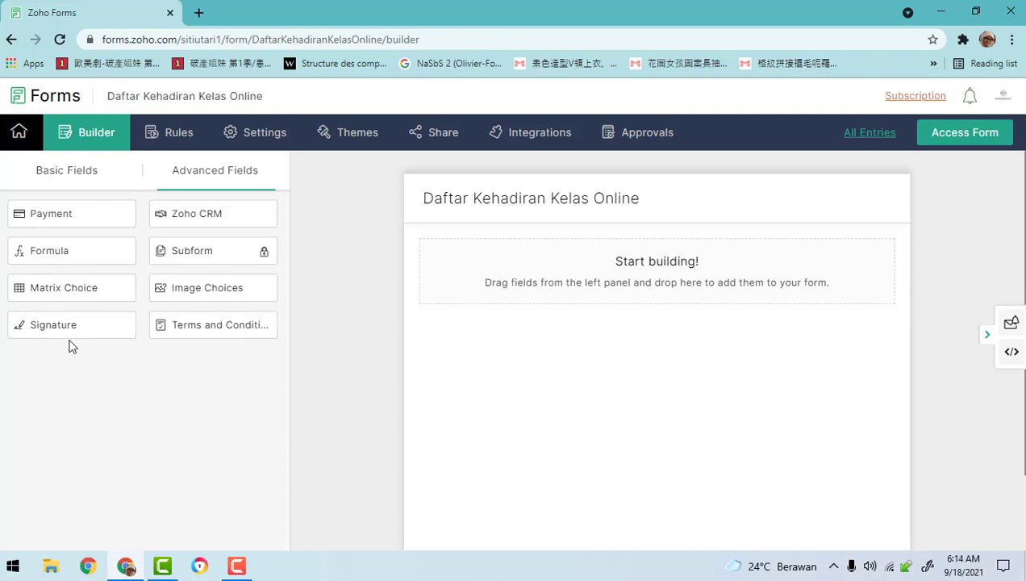
# Apply the Paper theme from the themes gallery to the attendance form.
pyautogui.click(340, 138)
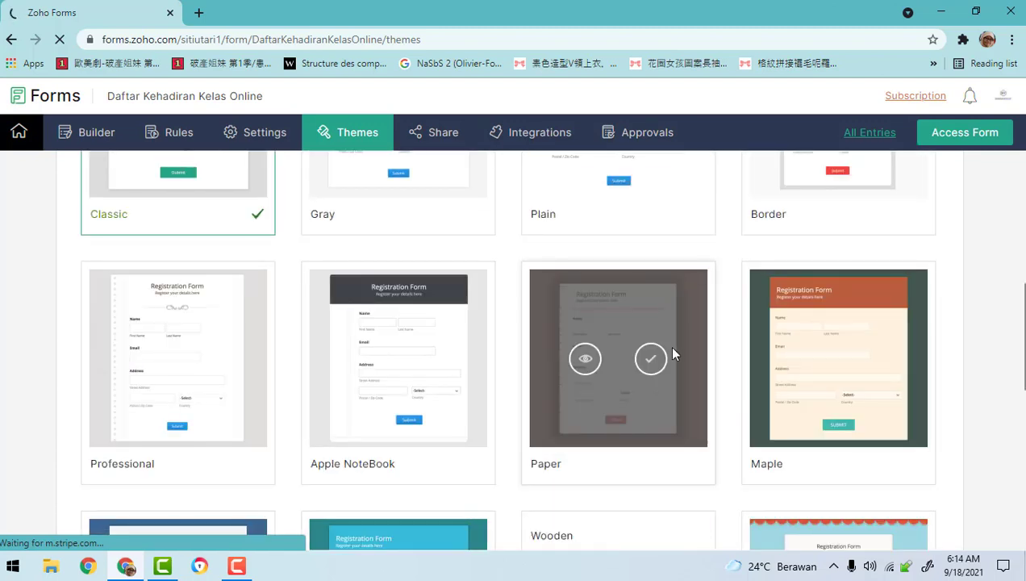
pyautogui.click(656, 360)
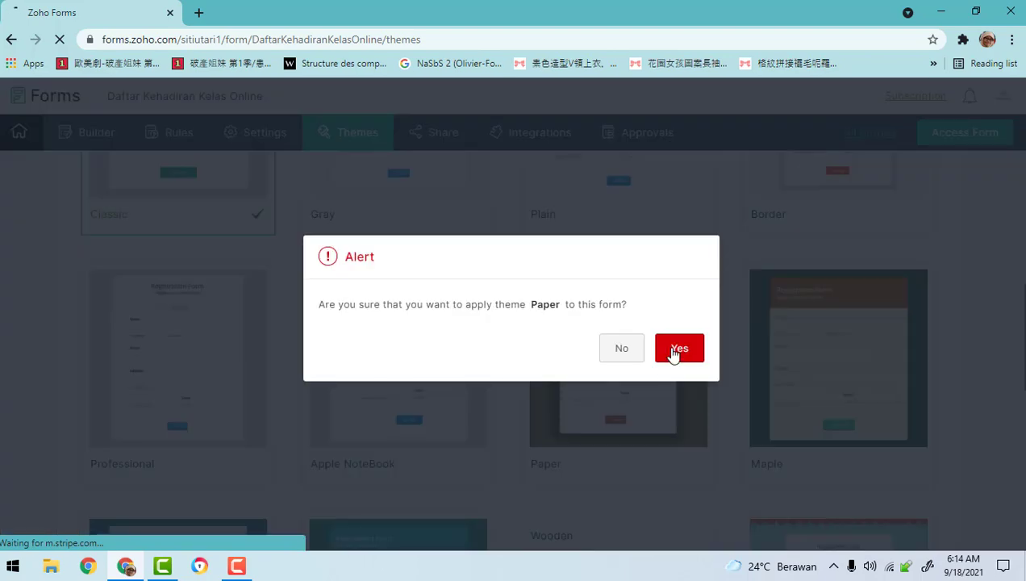
pyautogui.click(678, 349)
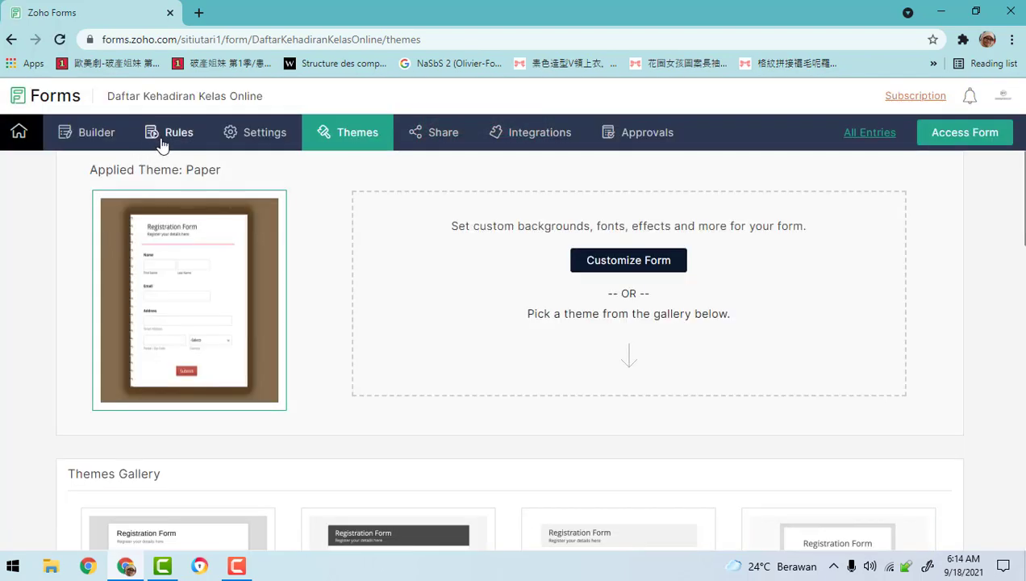
# Return to the form builder and add a Name field to the empty form.
pyautogui.click(95, 134)
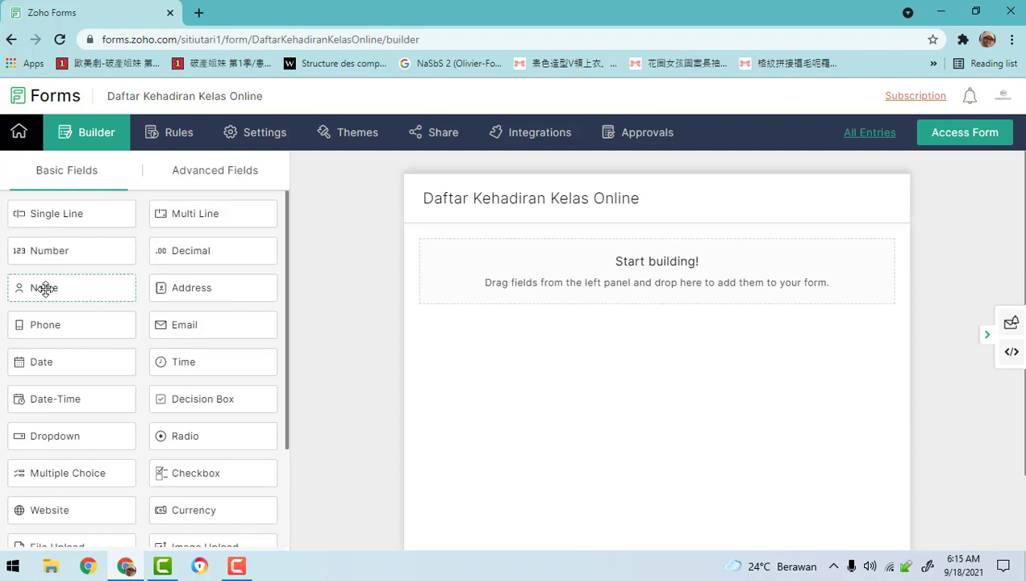
pyautogui.moveTo(46, 290); pyautogui.dragTo(474, 254)
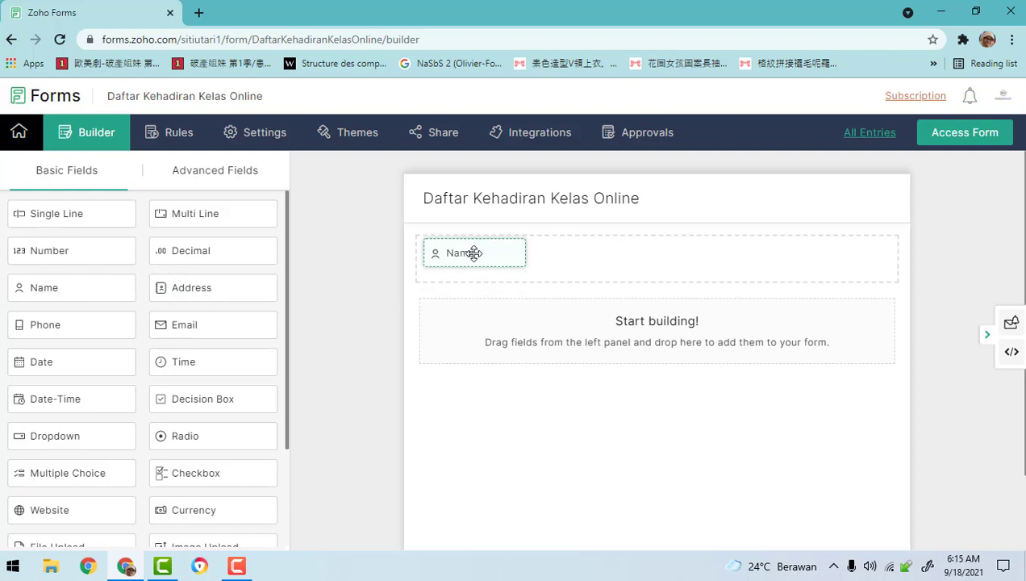
pyautogui.moveTo(475, 253); pyautogui.dragTo(472, 260)
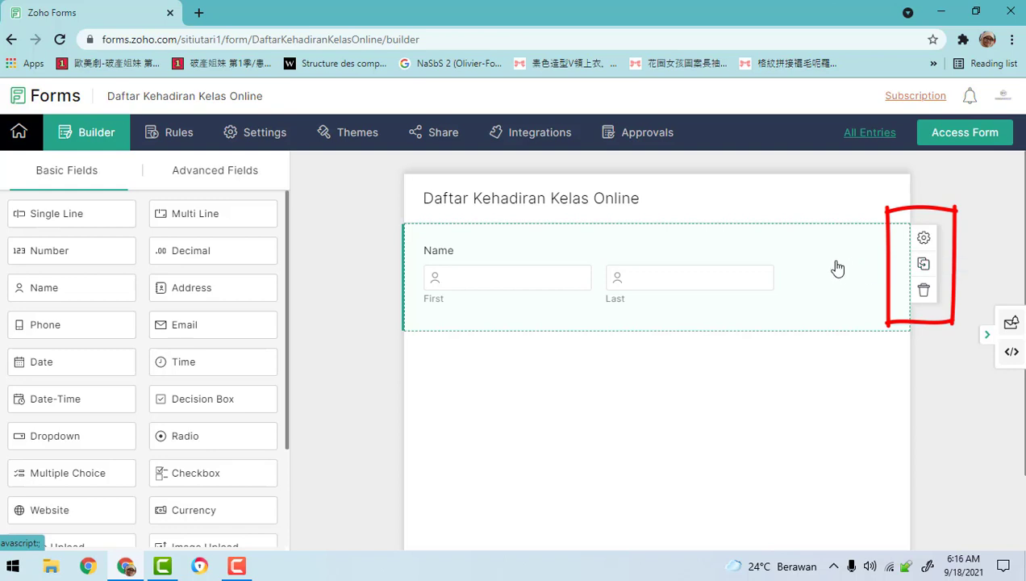
# Label the name field "Nama" and rename its first and last elements "Nama Pertama" and "Nama Belakang", keeping the medium field size.
pyautogui.click(923, 239)
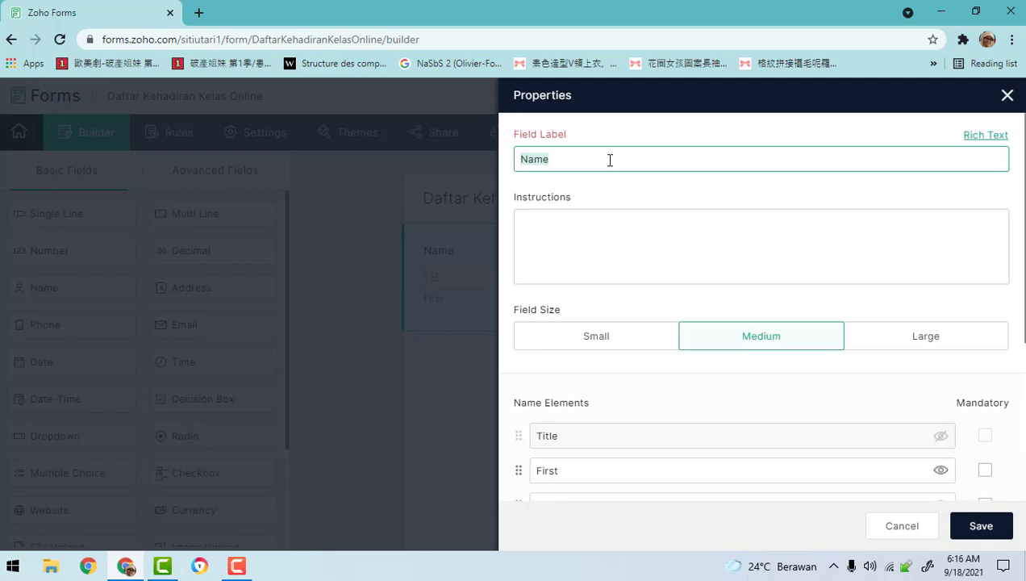
pyautogui.write('Na')
pyautogui.scroll(-2, 569, 233)
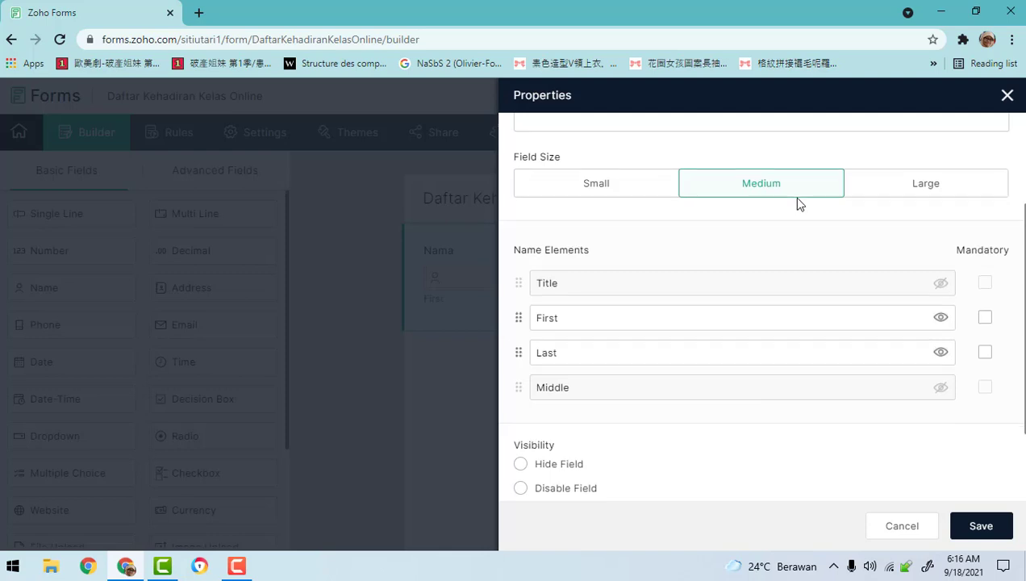
pyautogui.scroll(-1, 798, 202)
pyautogui.scroll(1, 798, 201)
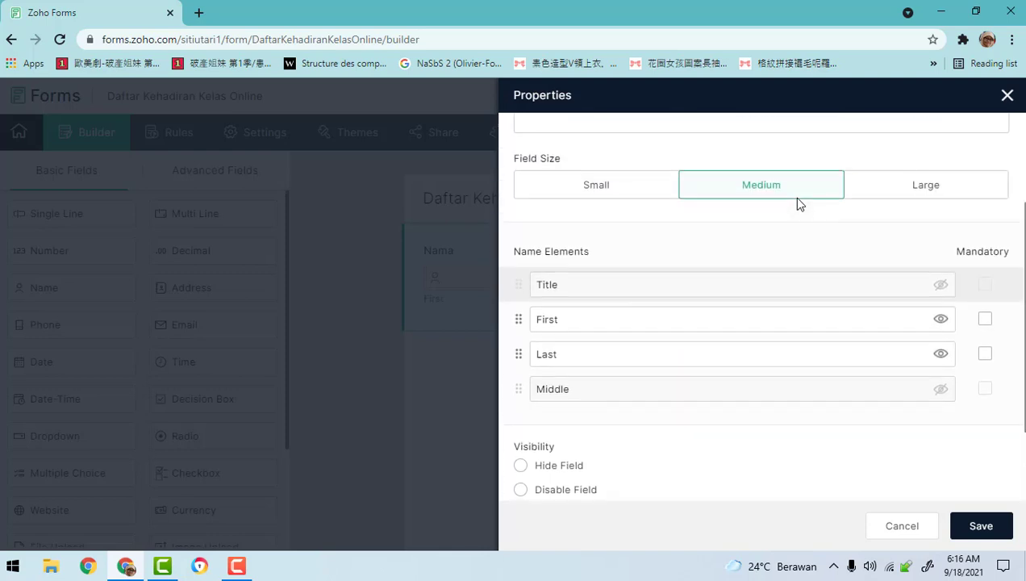
pyautogui.click(563, 186)
pyautogui.click(720, 188)
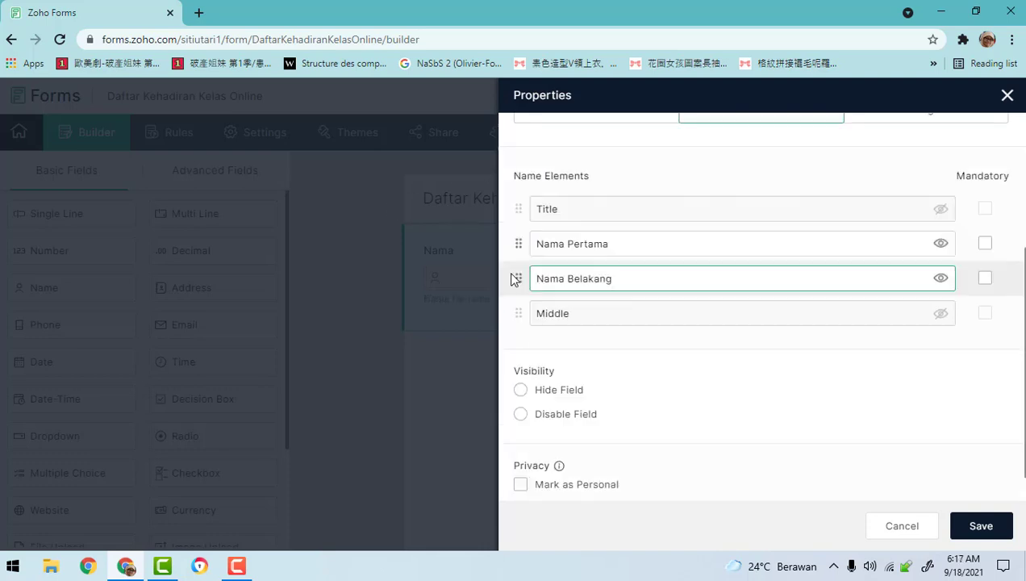
# Make Nama Belakang and Nama Pertama mandatory, mark the name field as personal, and save its properties.
pyautogui.click(986, 280)
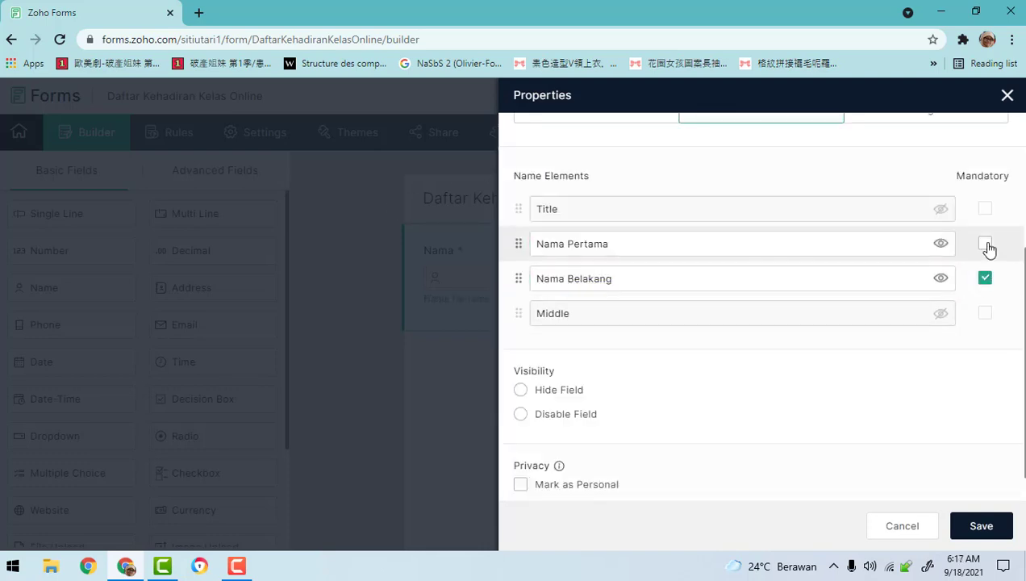
pyautogui.click(985, 243)
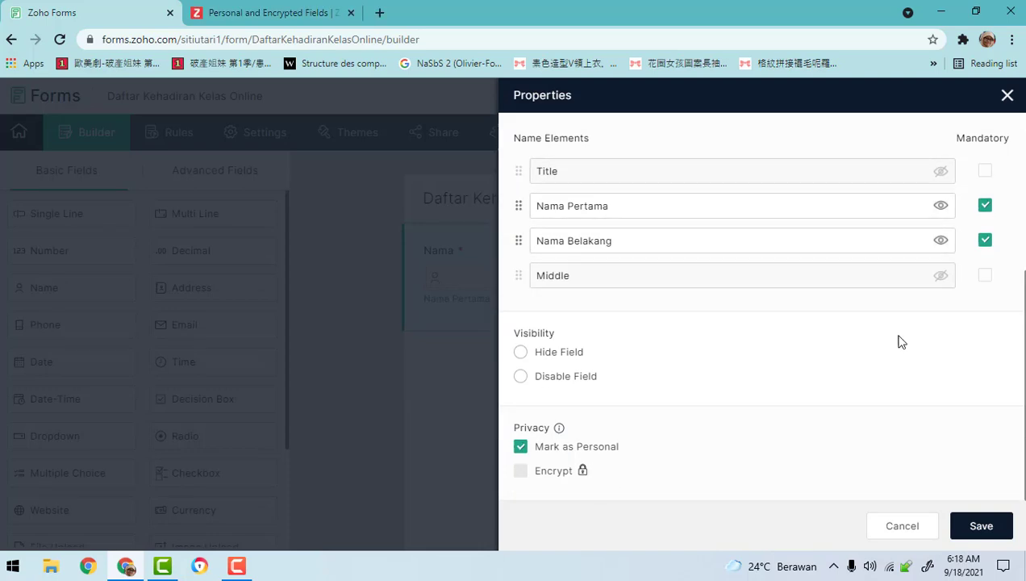
pyautogui.click(980, 528)
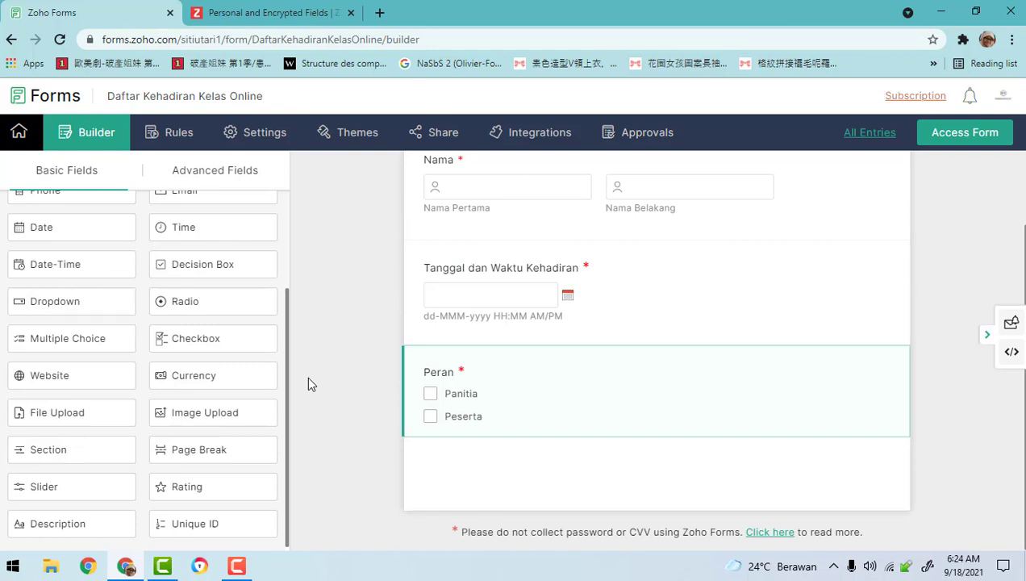
# Add a Signature field below Peran, labelled "Tanda Tangan", set it as mandatory and personal, and save it.
pyautogui.click(213, 176)
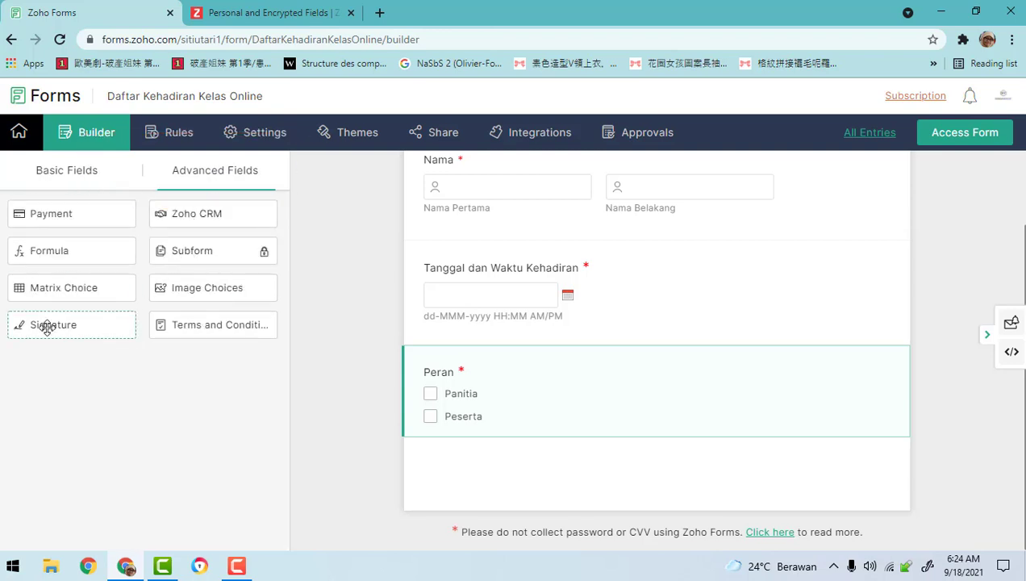
pyautogui.moveTo(46, 327)
pyautogui.mouseDown()
pyautogui.moveTo(210, 349)
pyautogui.moveTo(490, 475)
pyautogui.mouseUp()
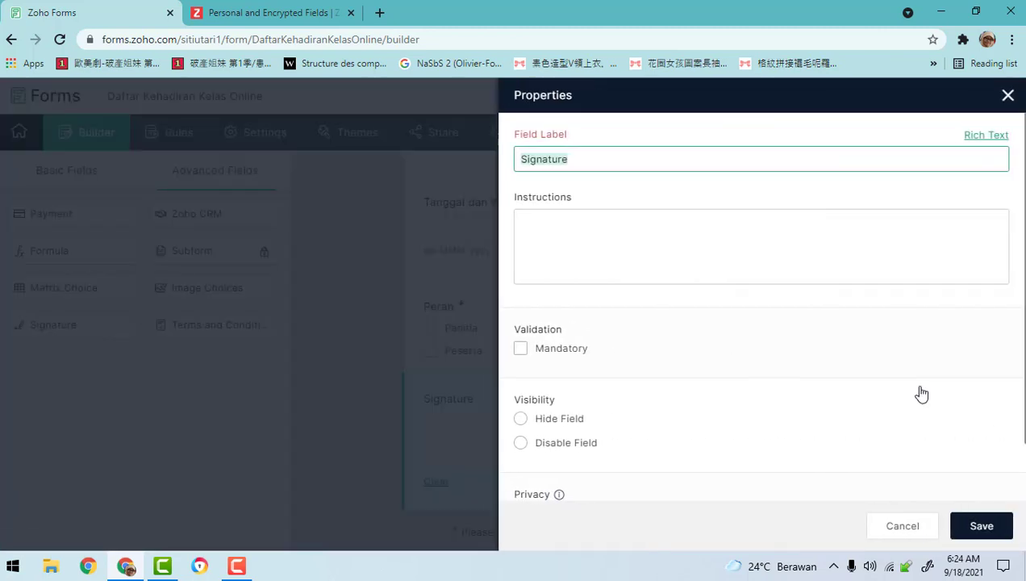
pyautogui.write('Tanda t')
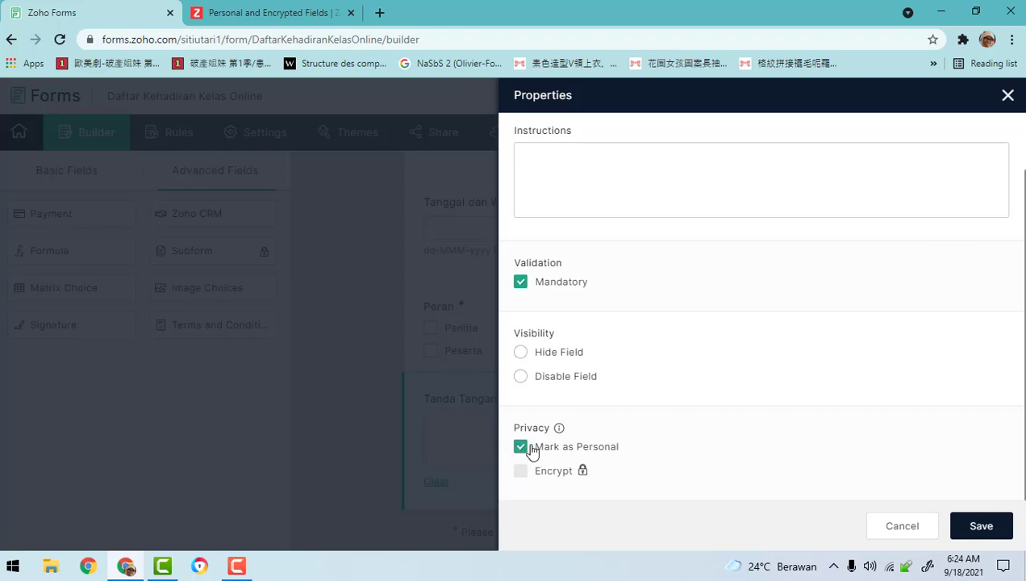
pyautogui.click(978, 526)
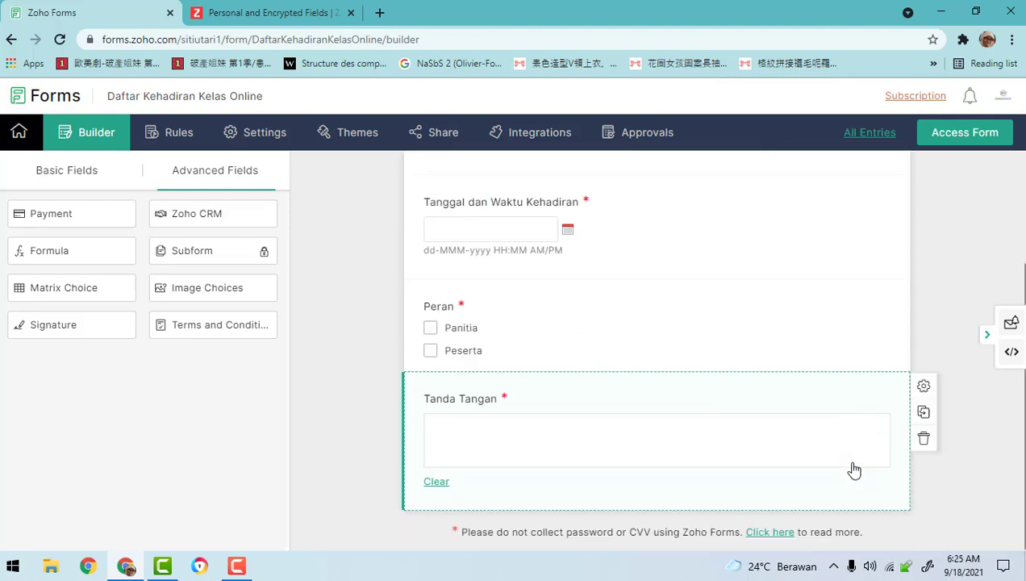
# Open the form's public sharing options, look through them, and copy the form permalink.
pyautogui.scroll(2, 854, 470)
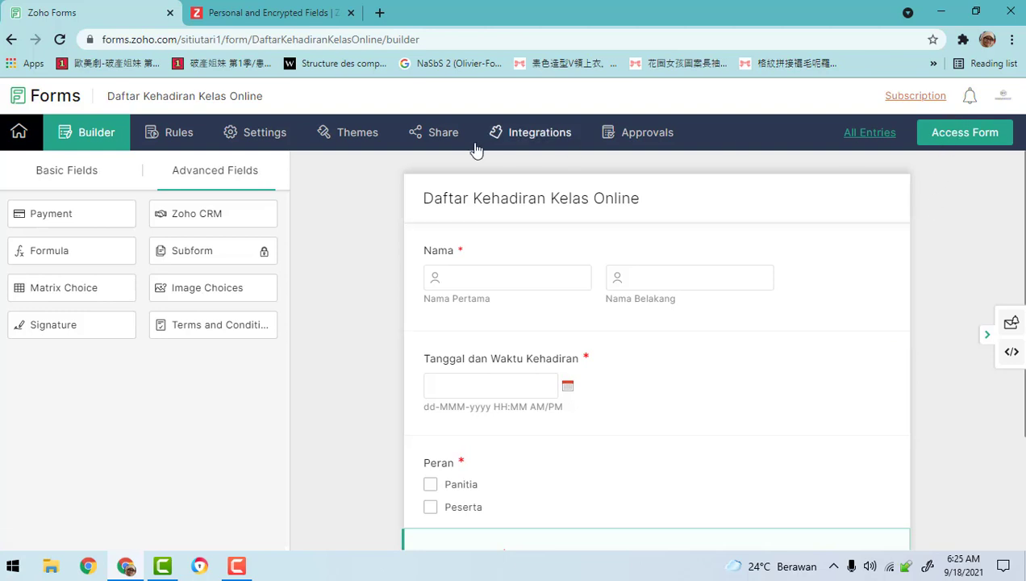
pyautogui.click(428, 133)
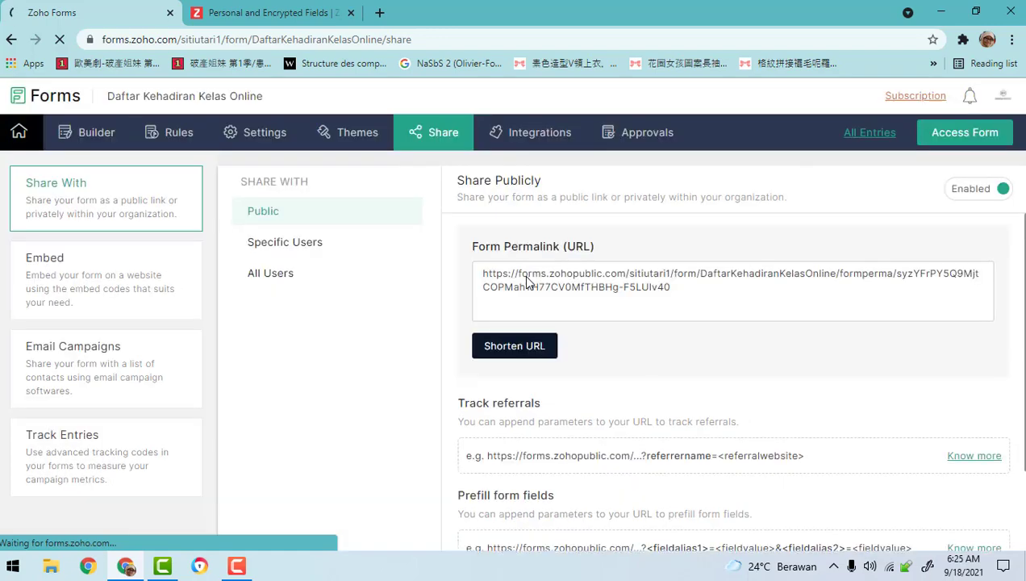
pyautogui.scroll(-1, 670, 376)
pyautogui.scroll(-1, 668, 375)
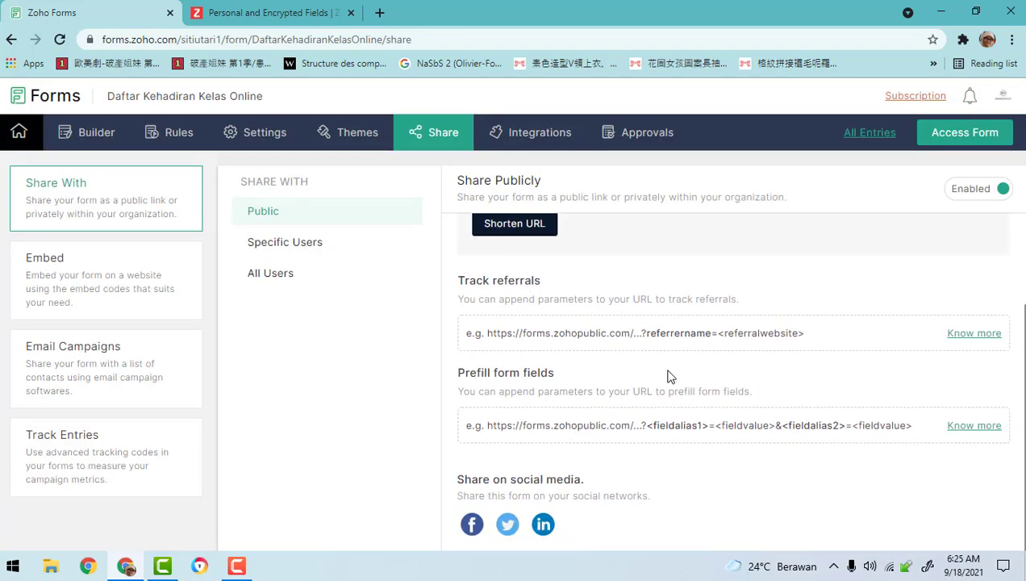
pyautogui.scroll(2, 667, 376)
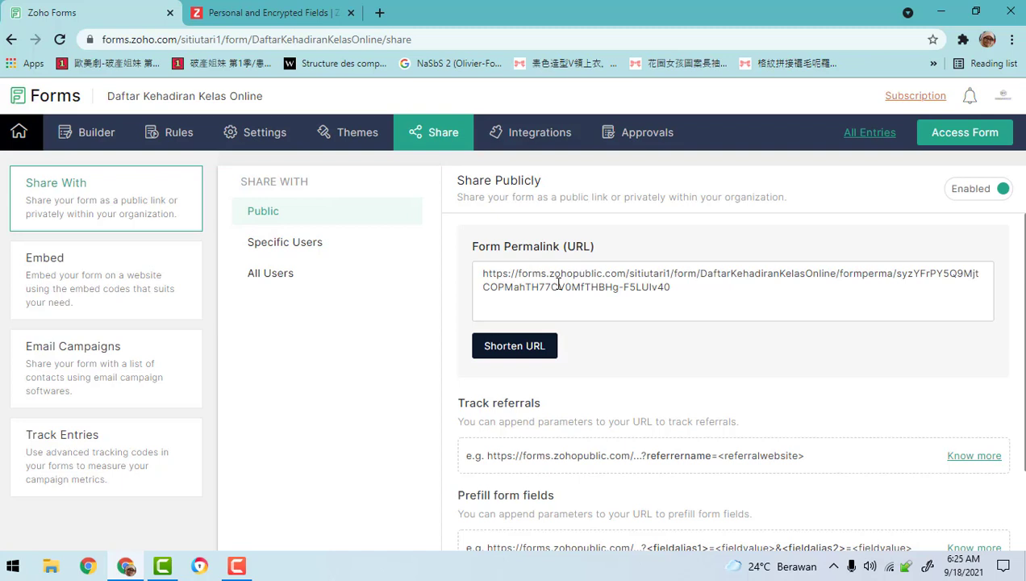
pyautogui.click(691, 289)
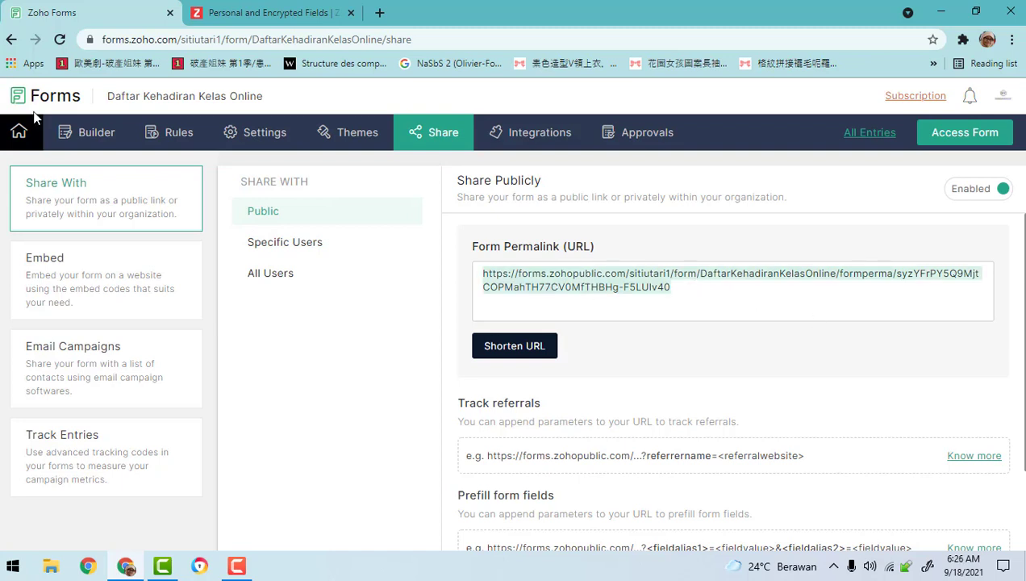
# Open the form permalink in a new Chrome window under another browser profile.
pyautogui.click(90, 566)
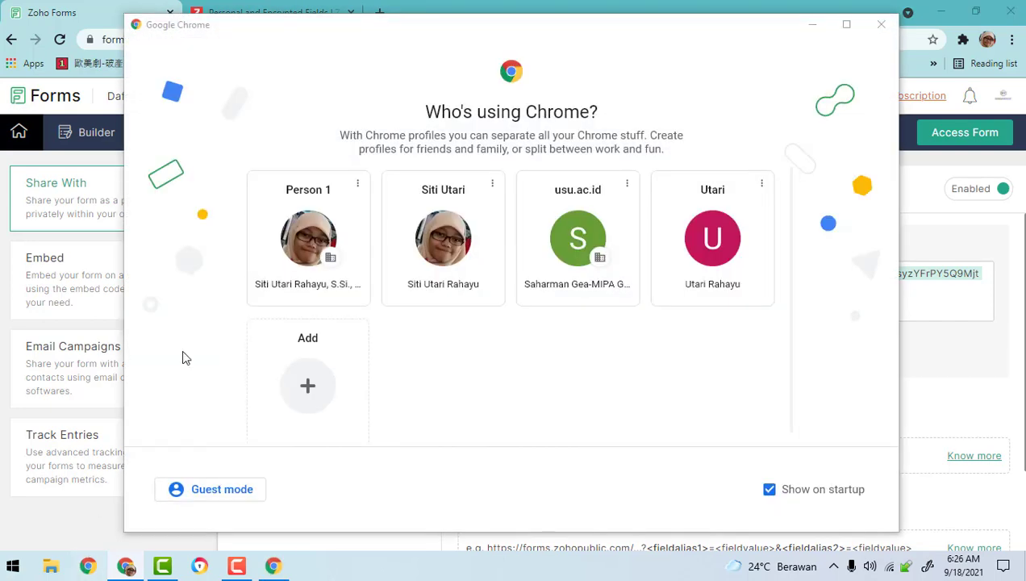
pyautogui.click(319, 235)
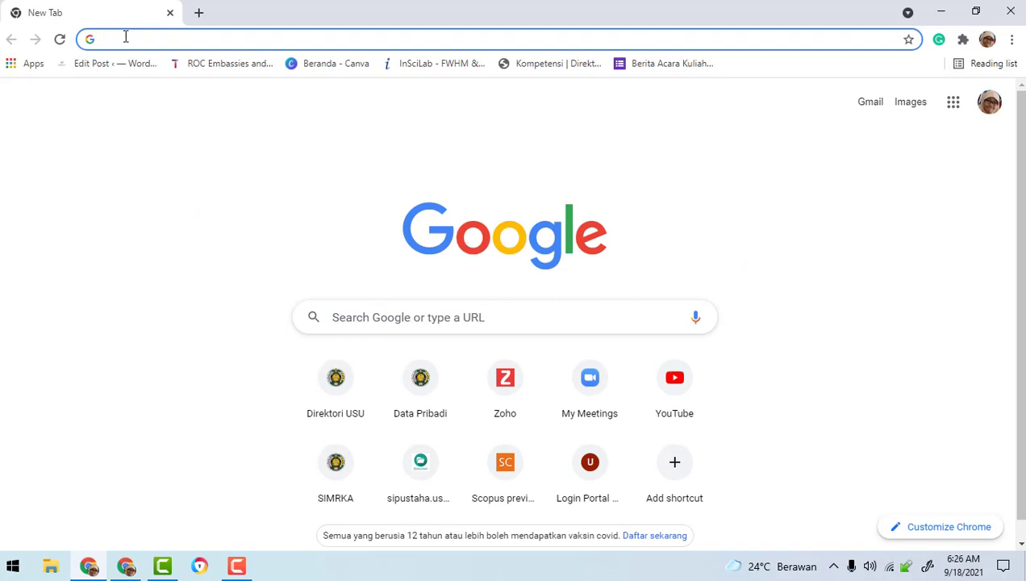
pyautogui.write('https://forms.zohopublic.com/situtari1/form/DaftarKehadiranKelasOnline/formperma/syzYFrPY5Q9MjtCOPMahTH77CV0MfTHBHg-F5LUlv40')
pyautogui.press('Return')
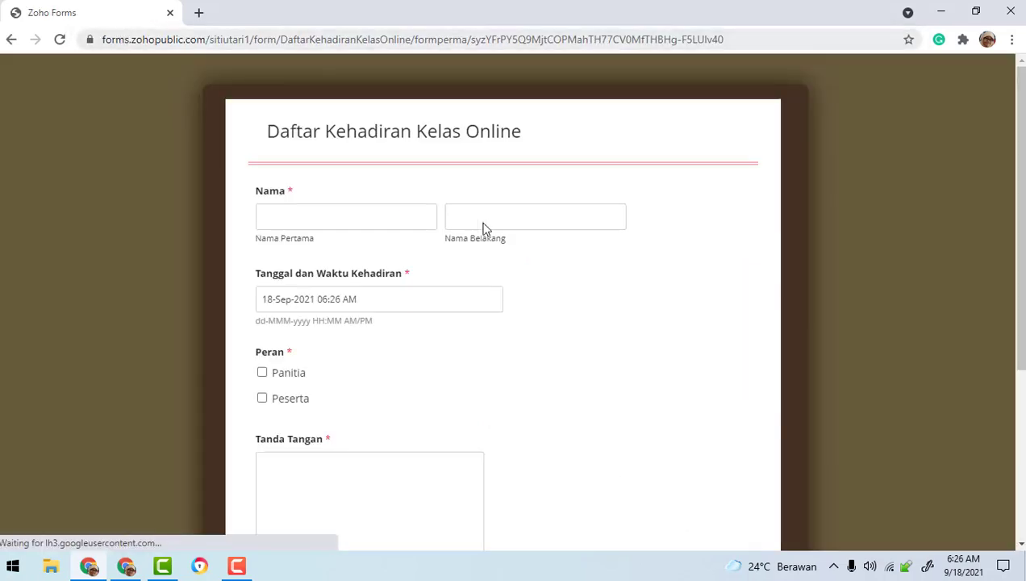
# Review the public form and submit a response with the attendee's name, date 20-Sep-2021 06:26 AM, role Panitia and a drawn signature.
pyautogui.scroll(-4, 522, 309)
pyautogui.scroll(2, 513, 332)
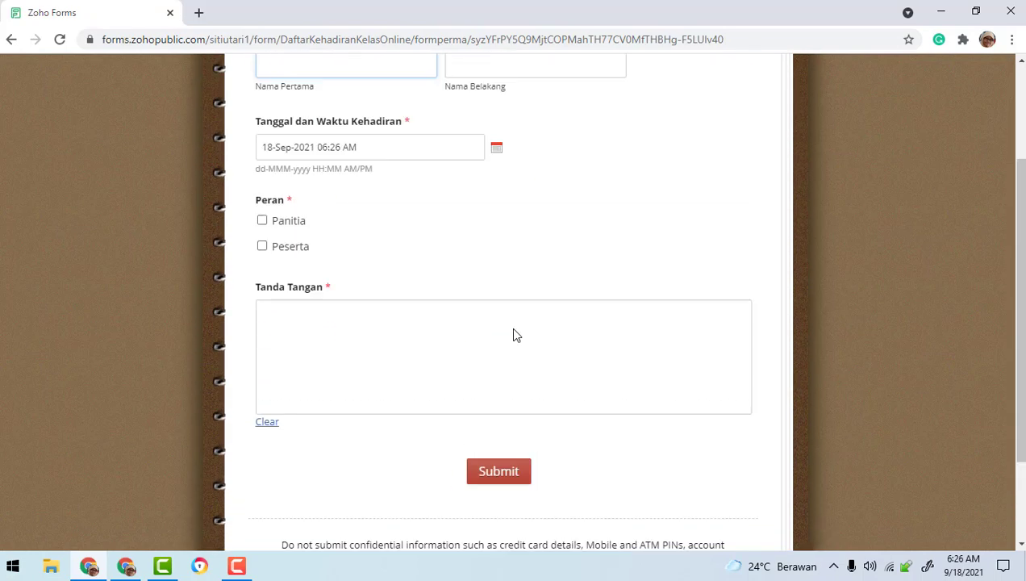
pyautogui.scroll(2, 514, 330)
pyautogui.scroll(-4, 513, 330)
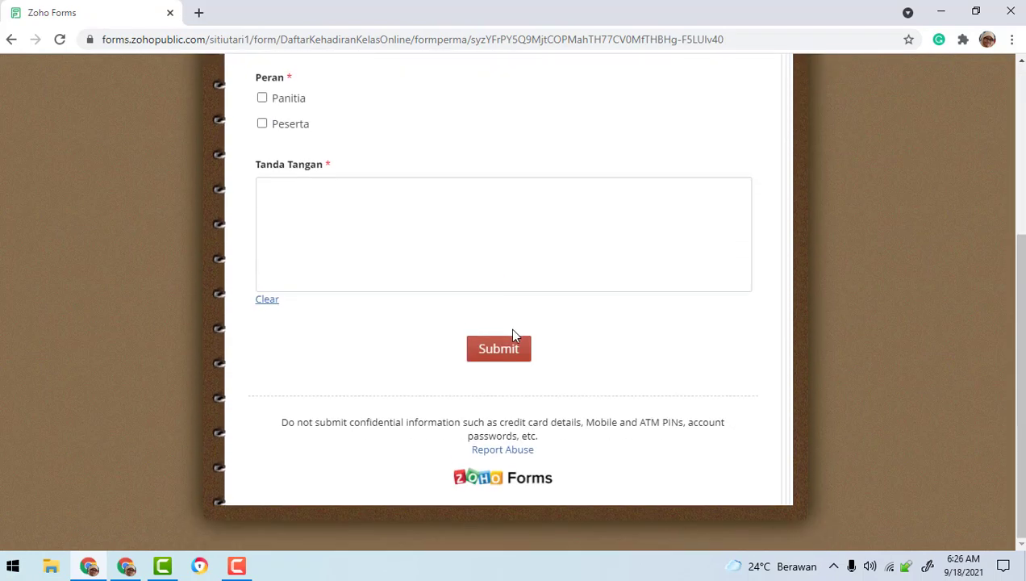
pyautogui.scroll(4, 511, 336)
pyautogui.click(500, 397)
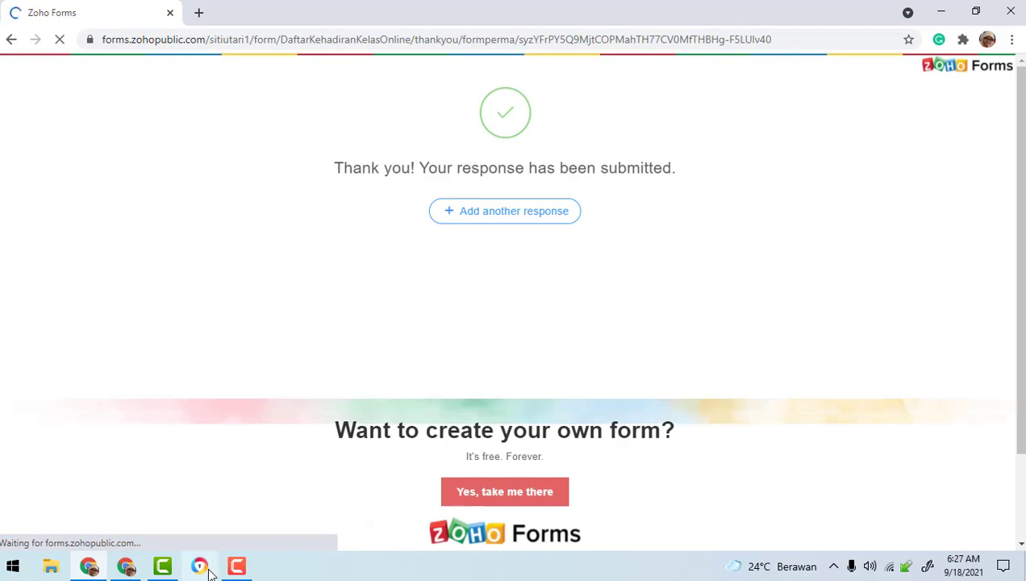
# Switch back to the form owner's window, go to the My Forms list, and check the actions available for the attendance form.
pyautogui.click(131, 569)
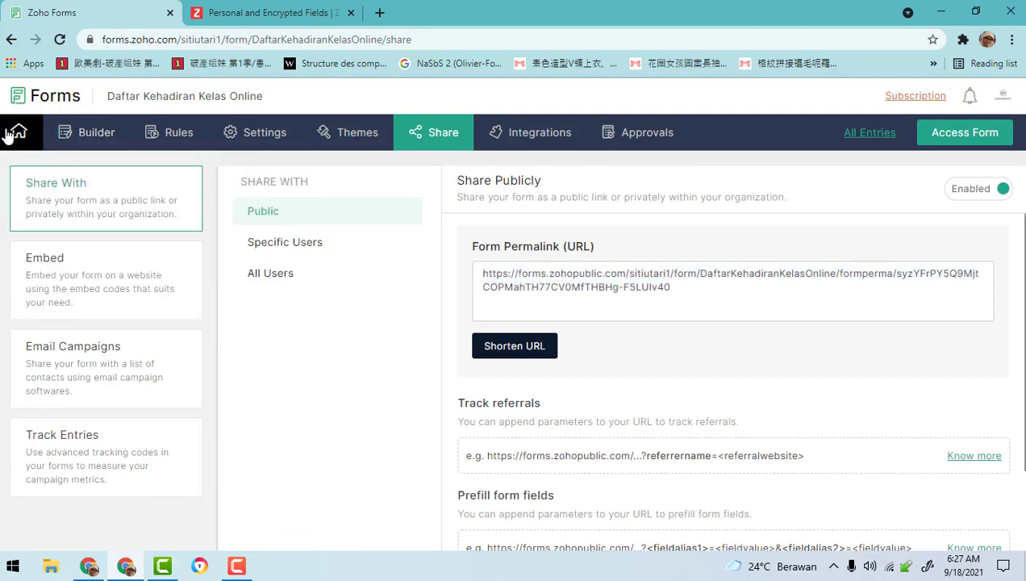
pyautogui.click(44, 95)
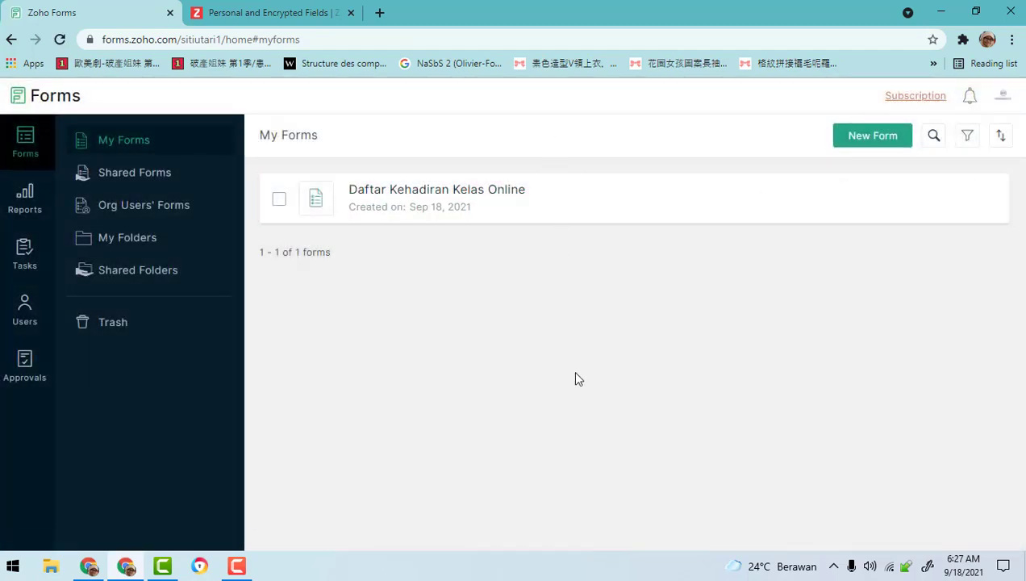
pyautogui.moveTo(550, 218)
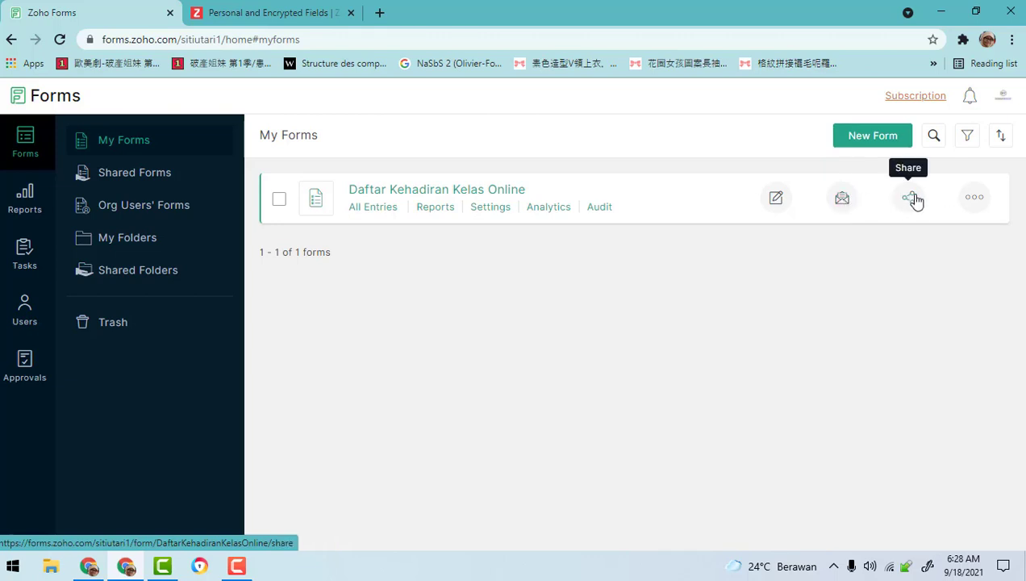
pyautogui.click(984, 205)
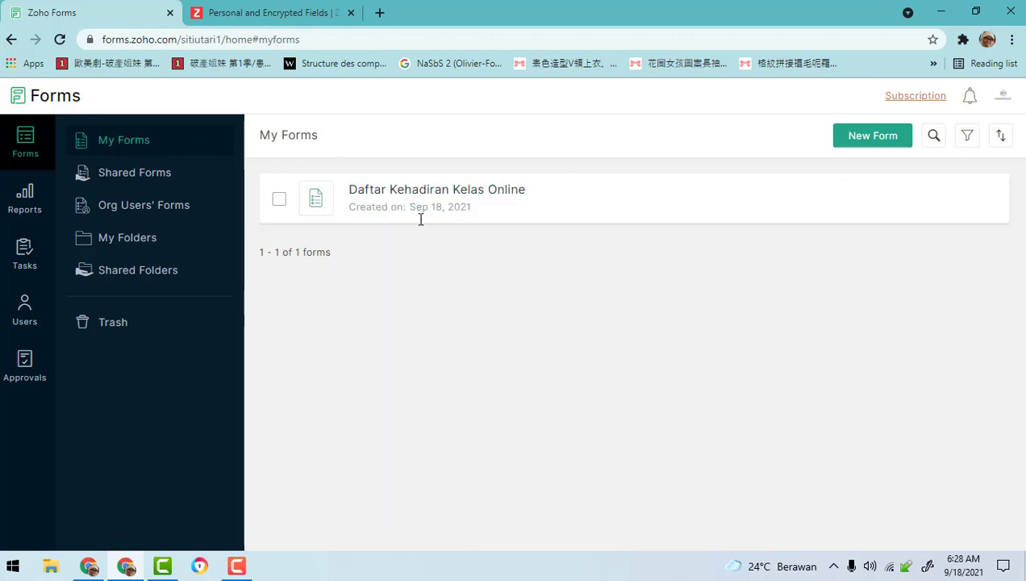
# Open all entries of the attendance form and examine the submitted response across its columns, including the signature.
pyautogui.moveTo(428, 196)
pyautogui.moveTo(384, 208)
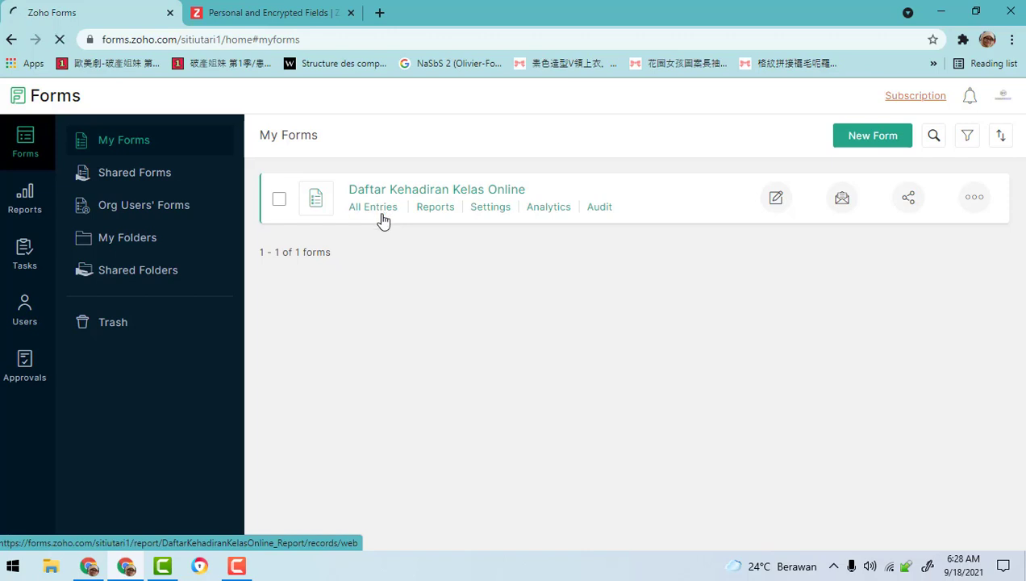
pyautogui.click(383, 210)
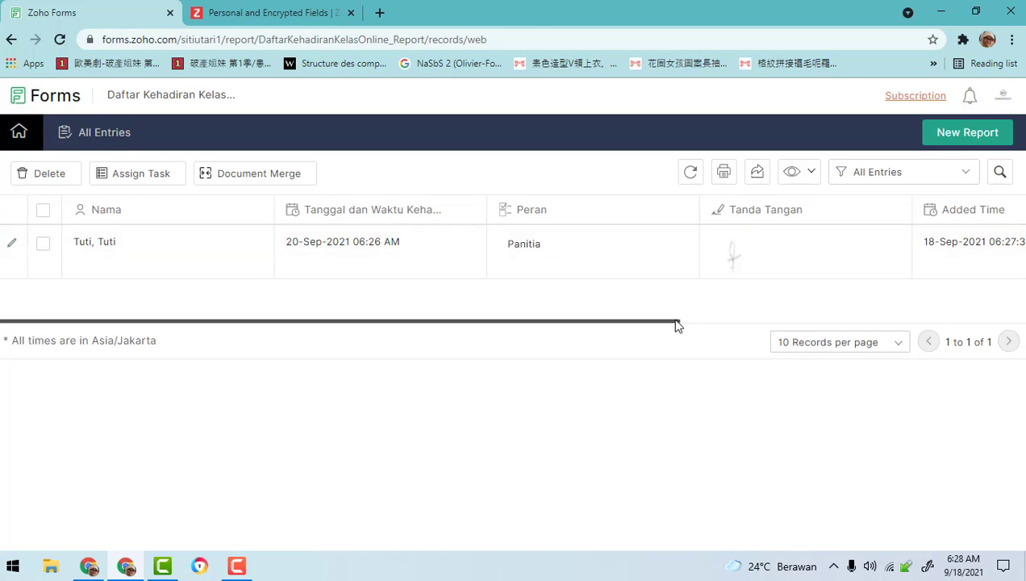
pyautogui.moveTo(677, 323); pyautogui.dragTo(682, 324)
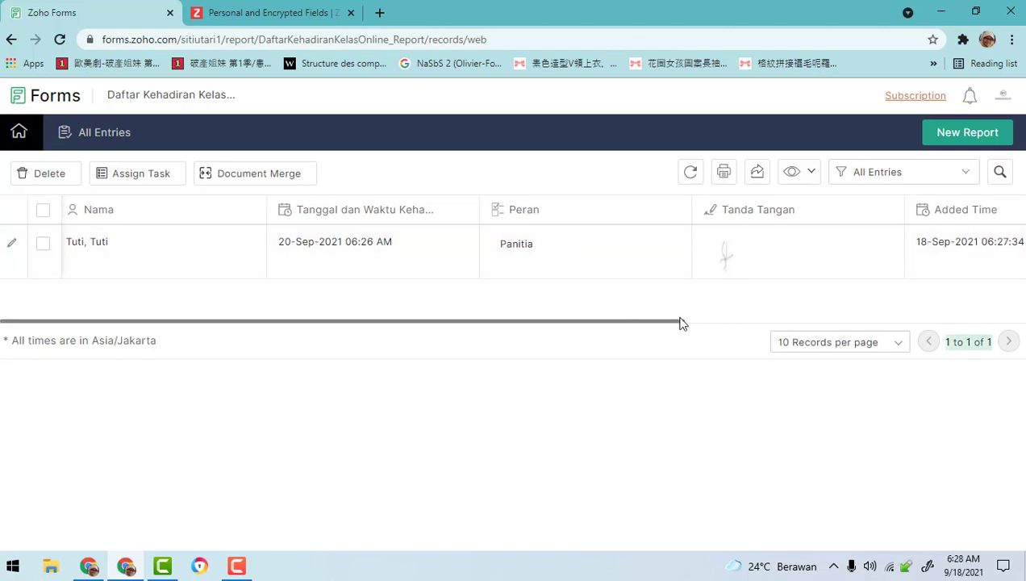
# Generate a print view of all attendance entries in List format, accepting that the report includes the personal fields Nama and Tanda Tangan.
pyautogui.moveTo(678, 326); pyautogui.dragTo(893, 327)
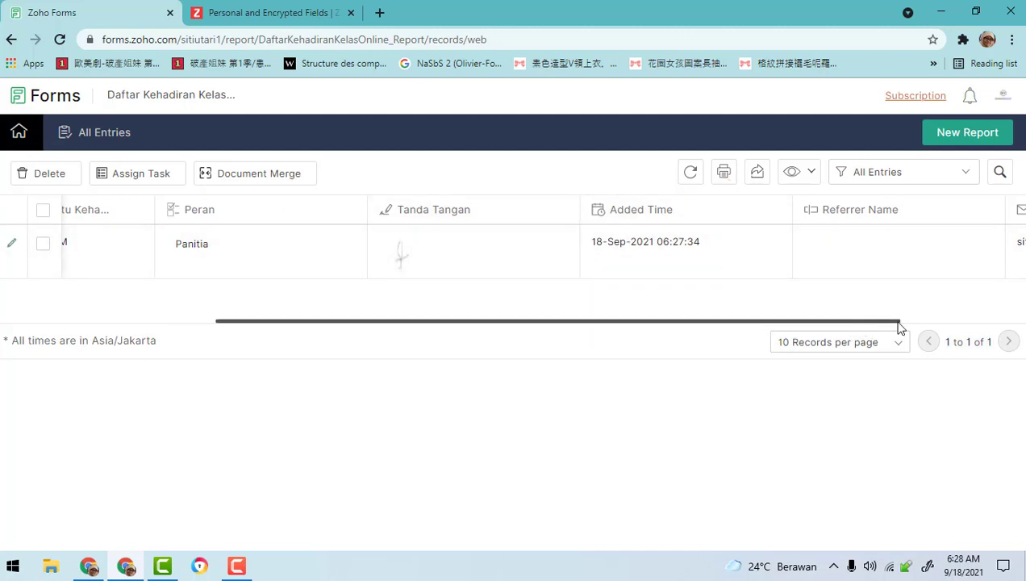
pyautogui.moveTo(898, 322); pyautogui.dragTo(1008, 323)
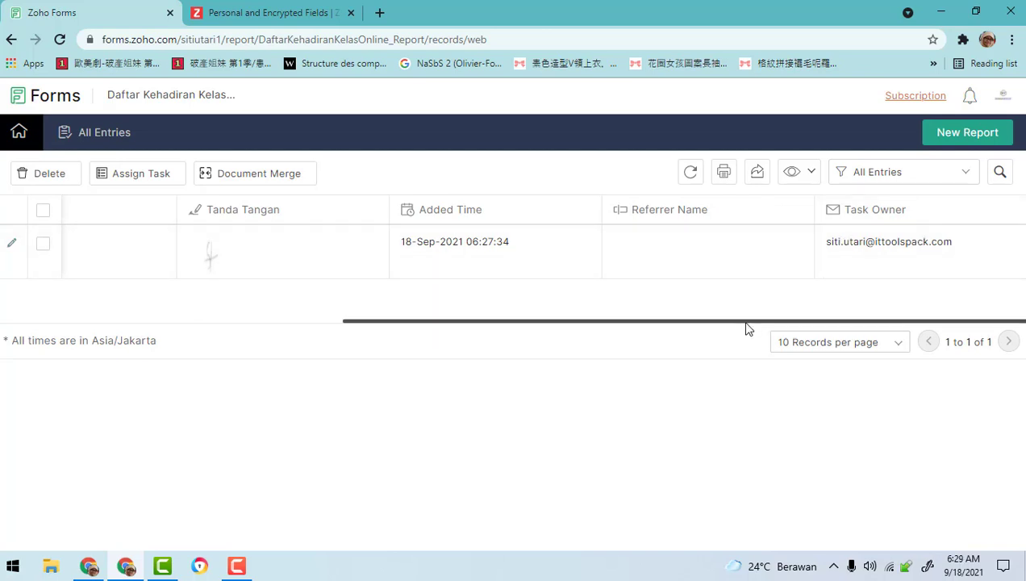
pyautogui.moveTo(746, 323); pyautogui.dragTo(355, 305)
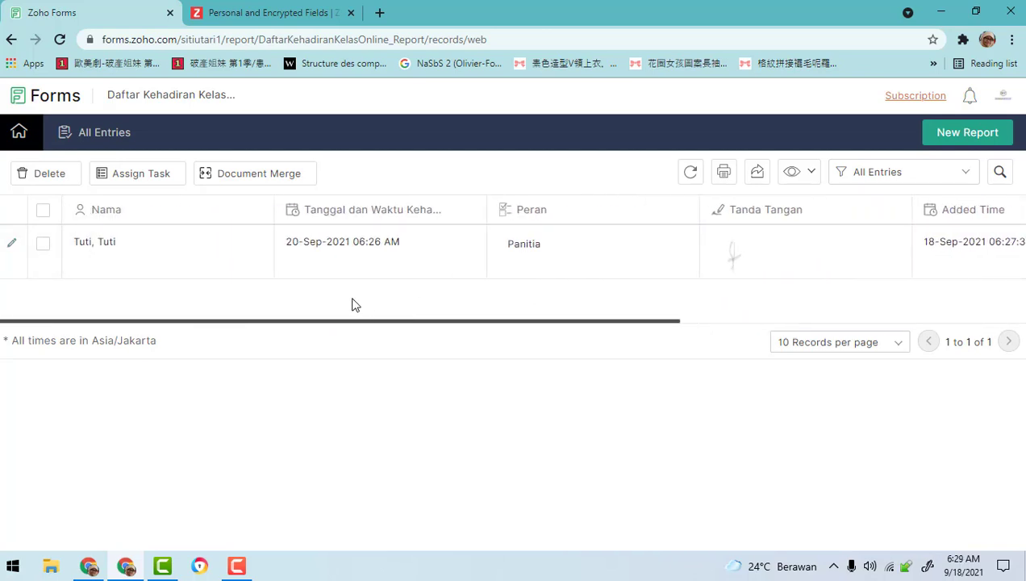
pyautogui.click(726, 175)
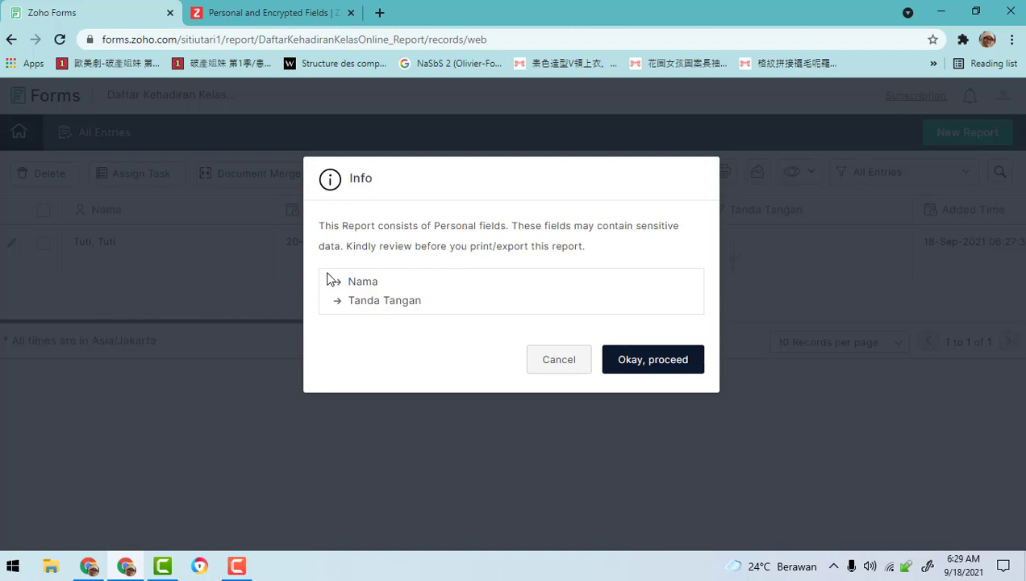
pyautogui.click(668, 361)
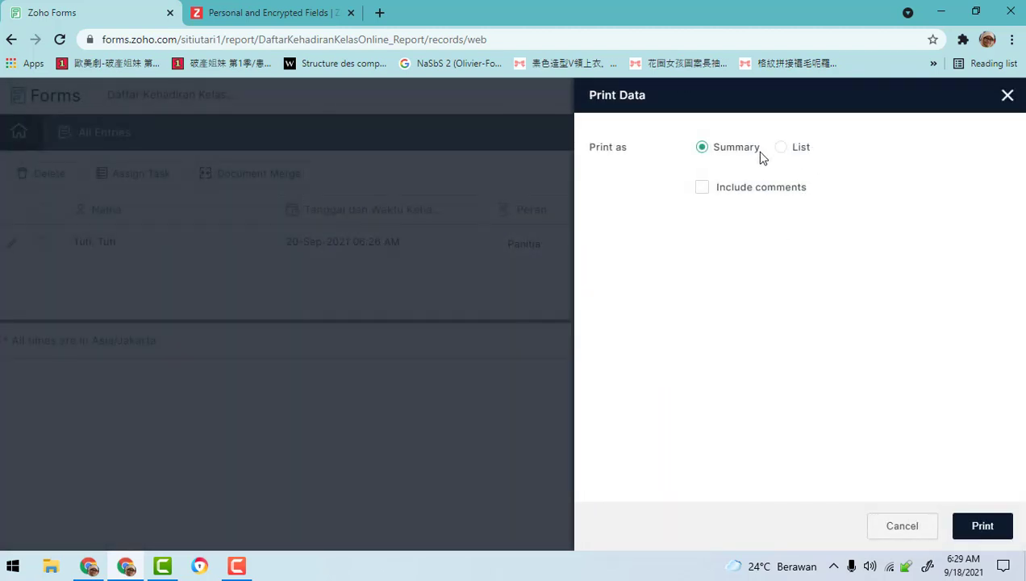
pyautogui.click(782, 148)
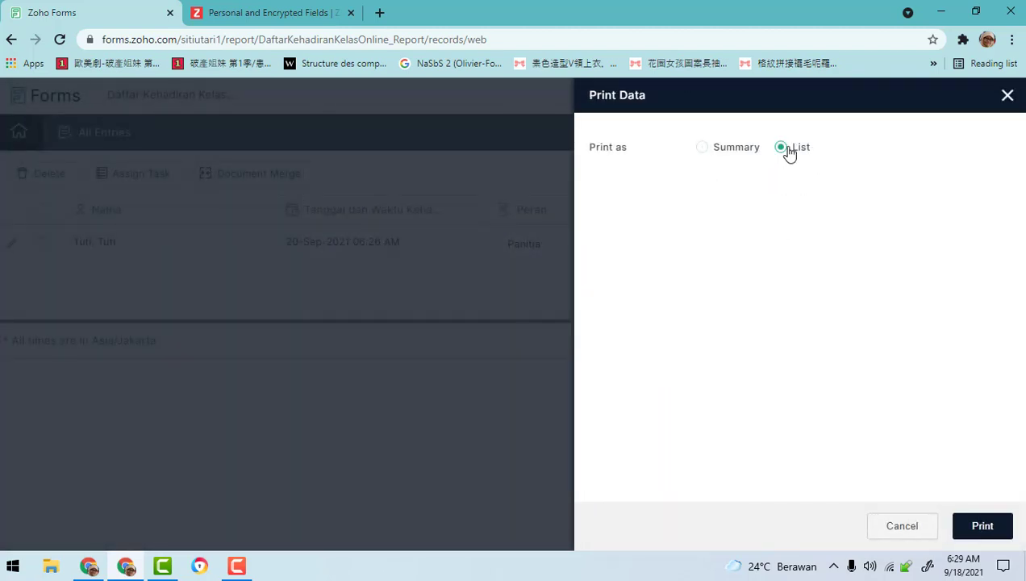
pyautogui.click(993, 529)
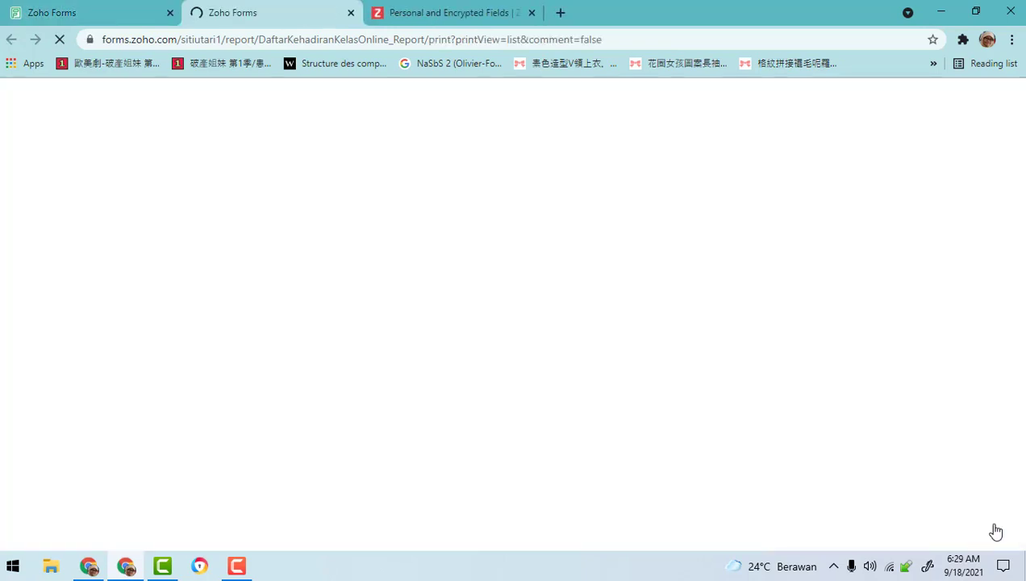